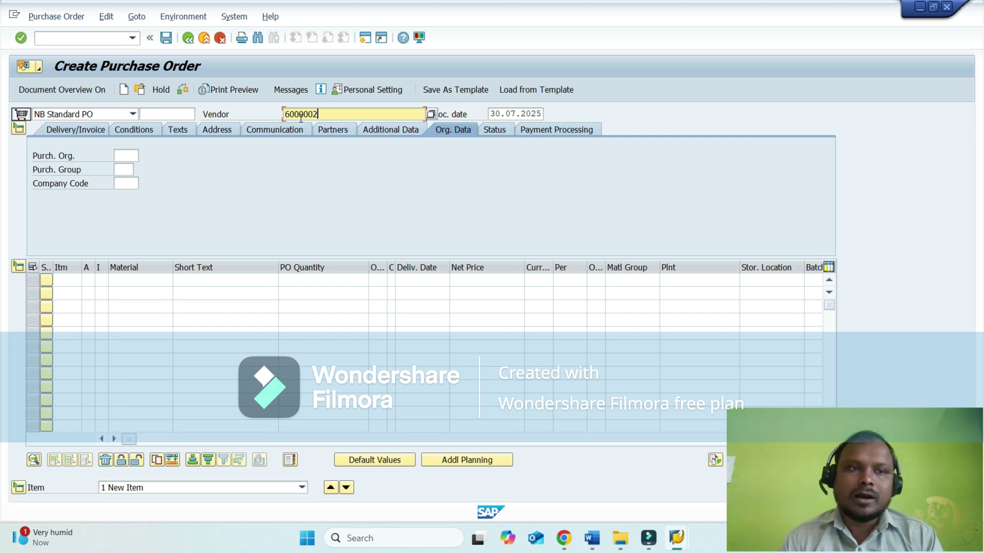
Enter purchasing organization RB01, purchasing group RB and company code RBIN in the purchase order's organizational data.
{"action": "key", "text": "Tab"}
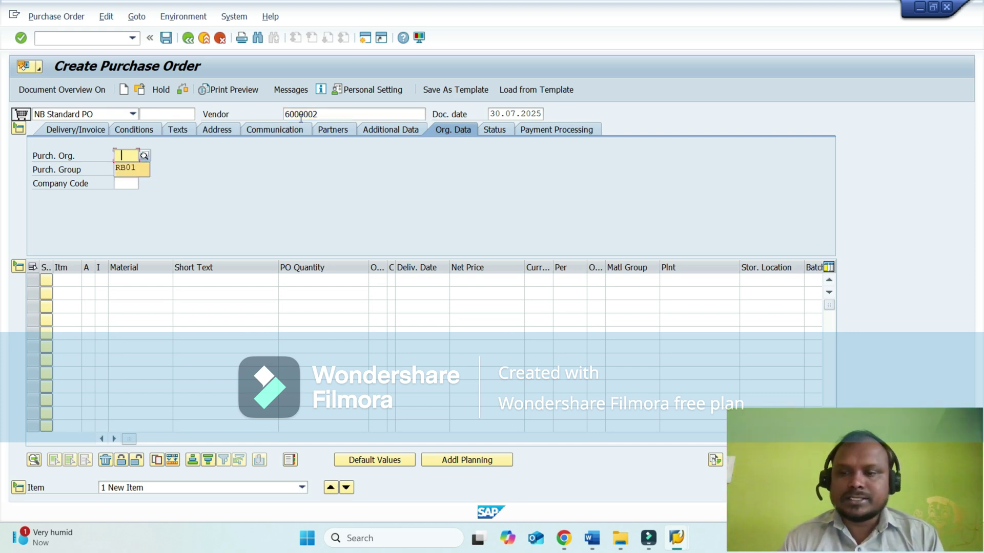
{"action": "key", "text": "Down"}
{"action": "key", "text": "Return"}
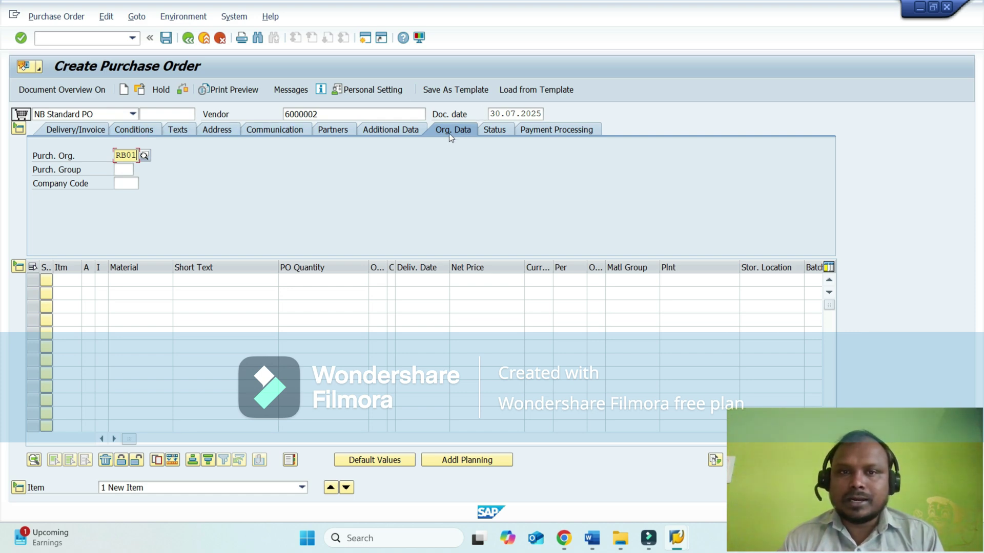
{"action": "key", "text": "Tab"}
{"action": "type", "text": "RB"}
{"action": "key", "text": "Tab"}
{"action": "type", "text": "RBIN"}
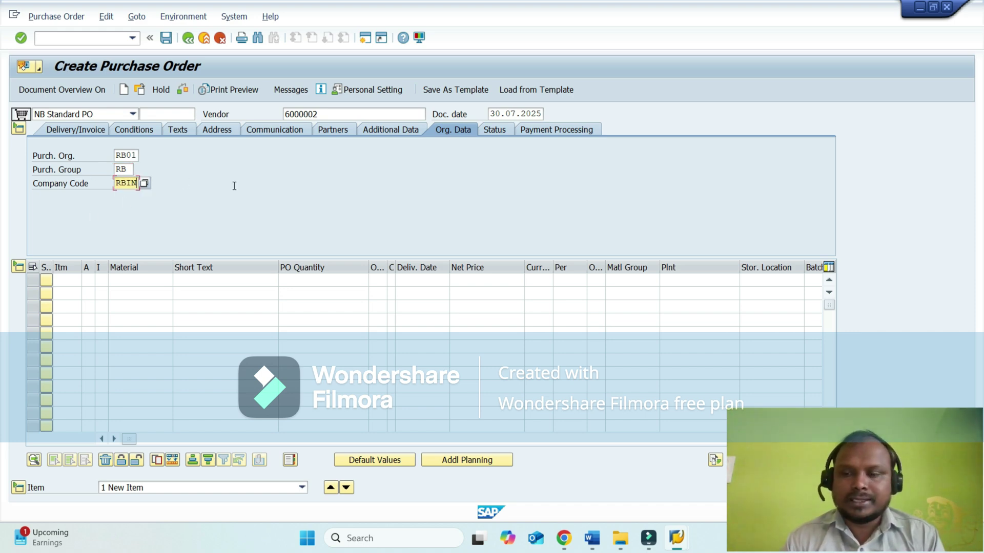
{"action": "key", "text": "Return"}
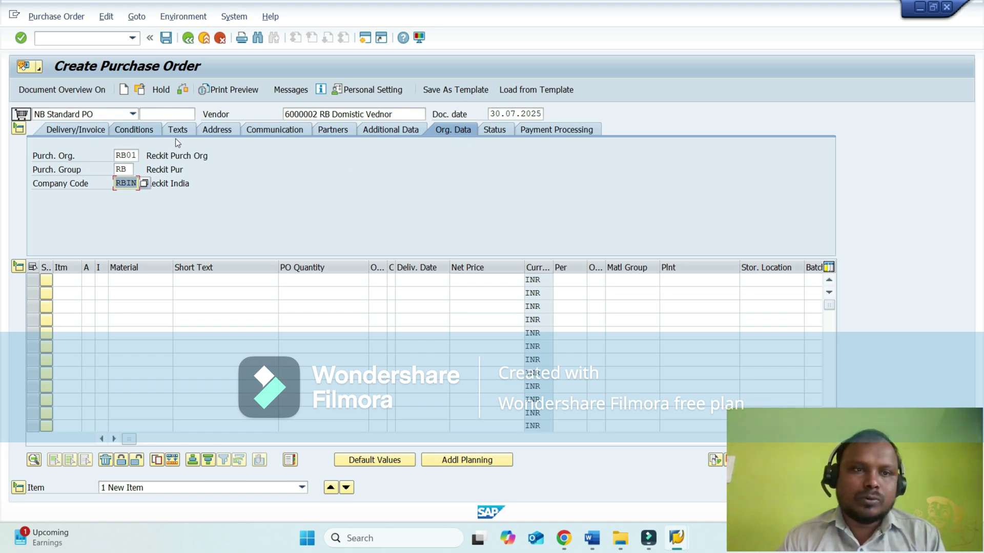
Review the vendor's address data and the available header text types of the purchase order.
{"action": "left_click", "coordinate": [220, 131]}
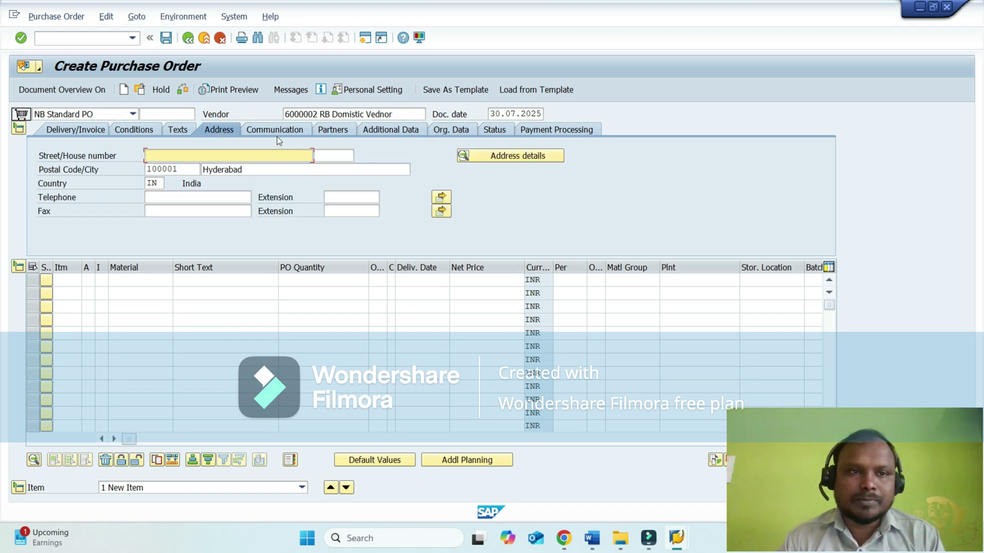
{"action": "left_click", "coordinate": [174, 132]}
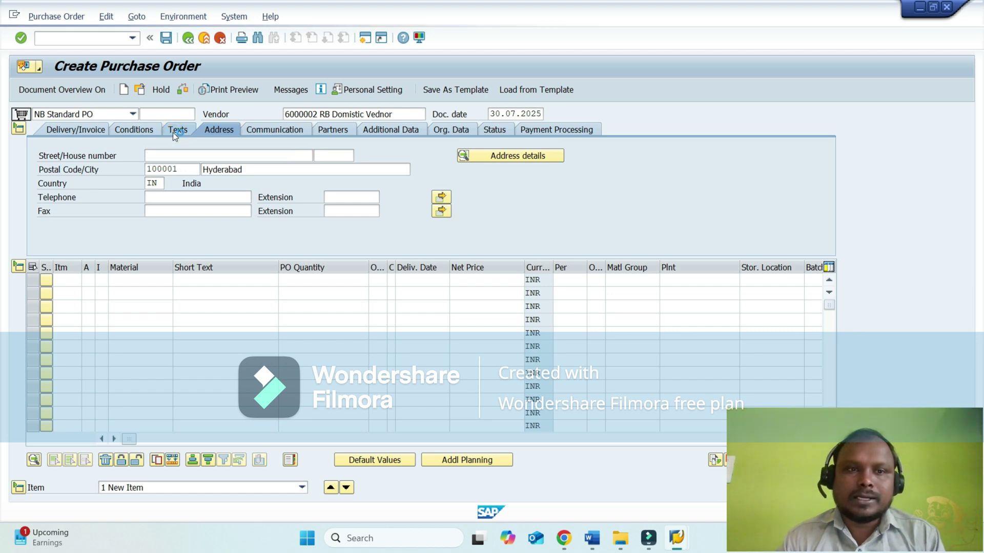
{"action": "left_click", "coordinate": [219, 178]}
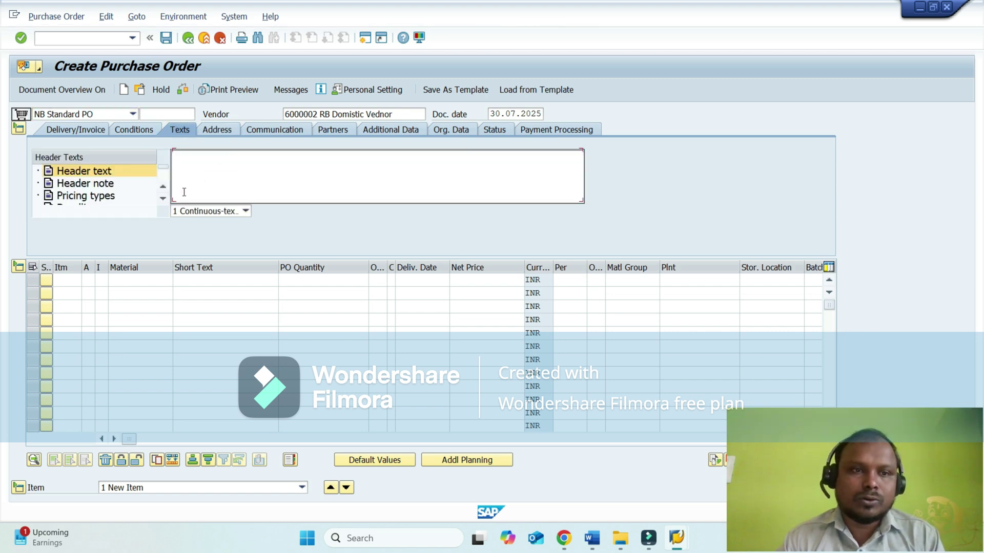
{"action": "left_click", "coordinate": [163, 198]}
{"action": "left_click", "coordinate": [163, 199]}
{"action": "left_click", "coordinate": [163, 199]}
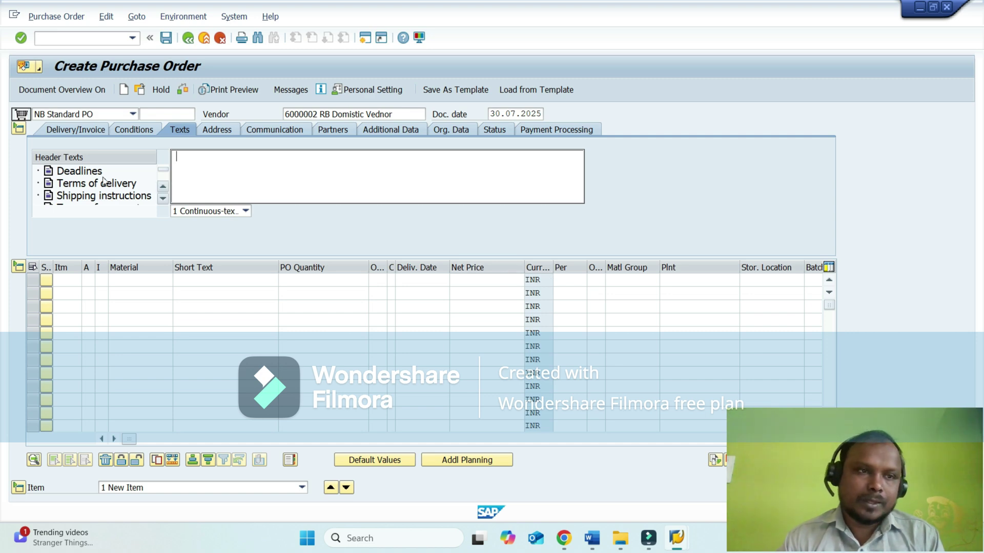
Collapse the purchase order header and place the cursor in the first item's material field.
{"action": "left_click", "coordinate": [19, 131]}
{"action": "left_click", "coordinate": [219, 158]}
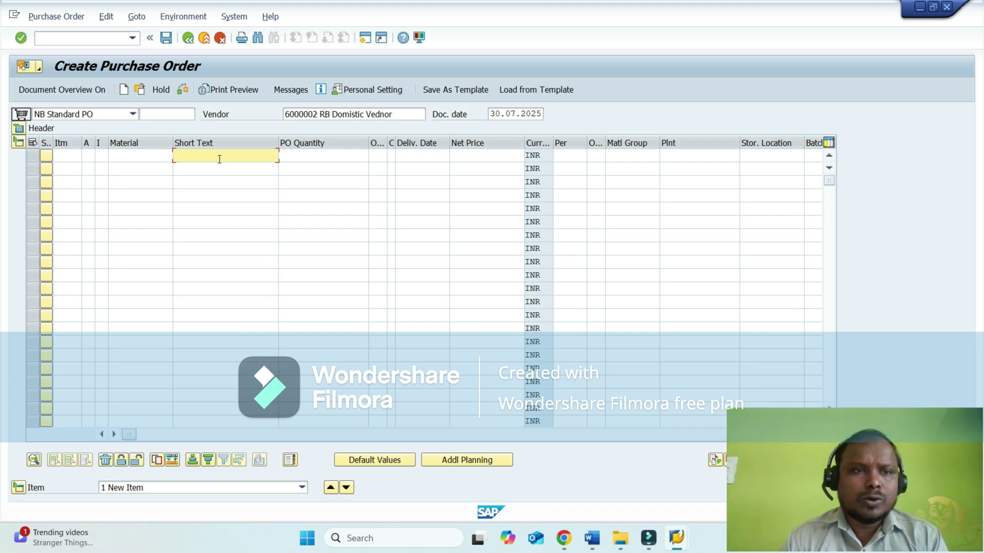
{"action": "left_click", "coordinate": [129, 158]}
{"action": "key", "text": "Down"}
{"action": "key", "text": "Down"}
{"action": "key", "text": "Down"}
{"action": "key", "text": "Down"}
{"action": "key", "text": "Down"}
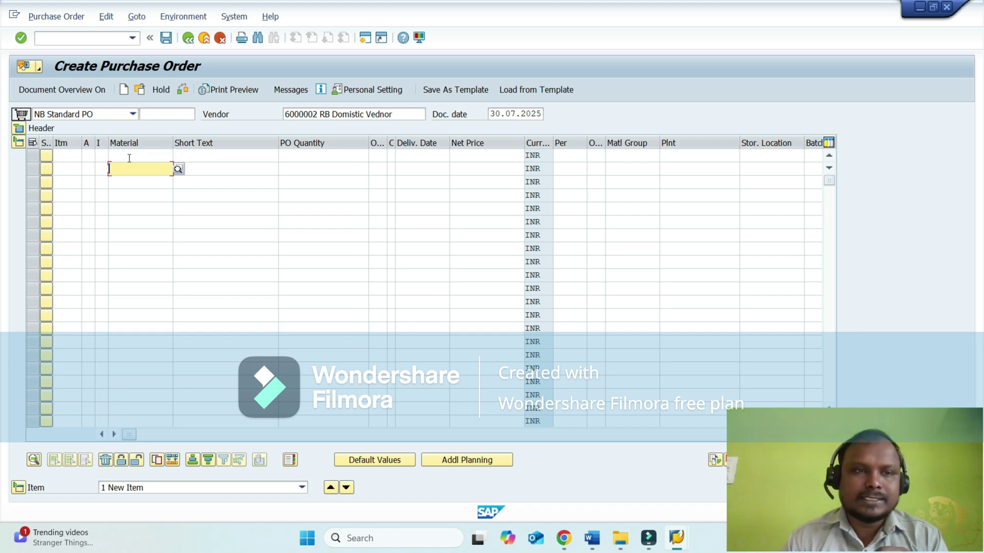
{"action": "key", "text": "Up"}
{"action": "key", "text": "Up"}
{"action": "key", "text": "Up"}
{"action": "key", "text": "Up"}
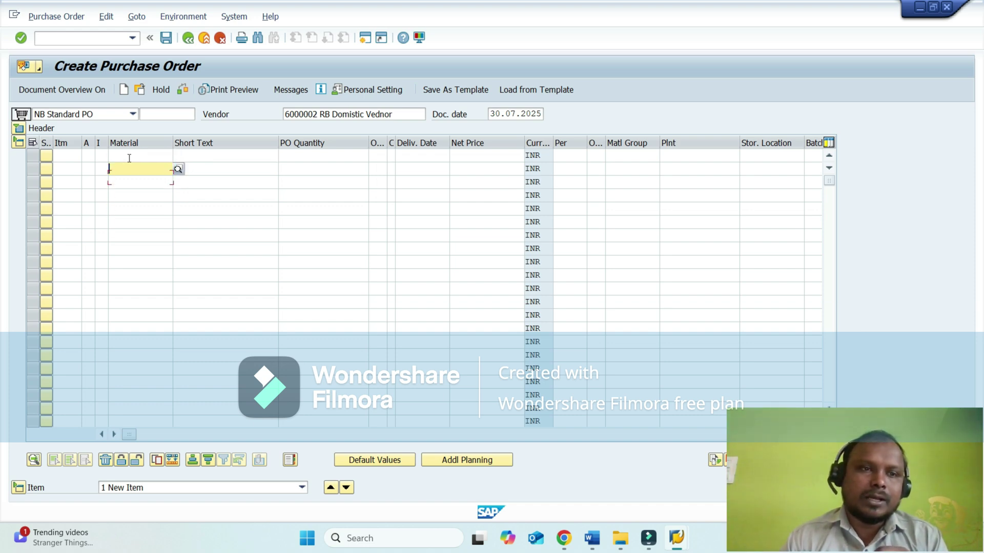
{"action": "key", "text": "Down"}
{"action": "key", "text": "Down"}
{"action": "key", "text": "Down"}
{"action": "key", "text": "Up"}
{"action": "key", "text": "Up"}
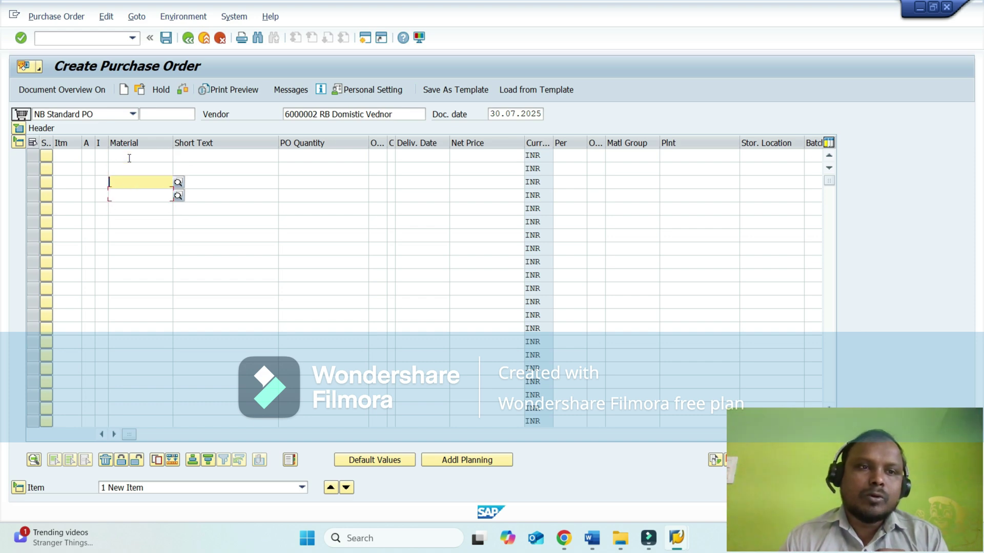
{"action": "key", "text": "Up"}
{"action": "key", "text": "Up"}
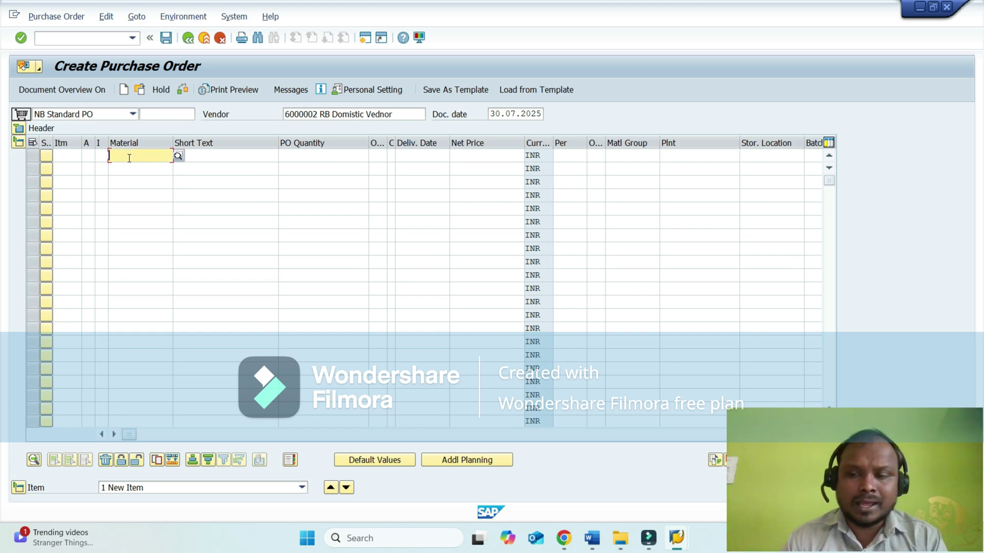
Paste materials 200000205 and 200000221 into the first two item lines with PO quantities 100 and 200.
{"action": "key", "text": "ctrl+v"}
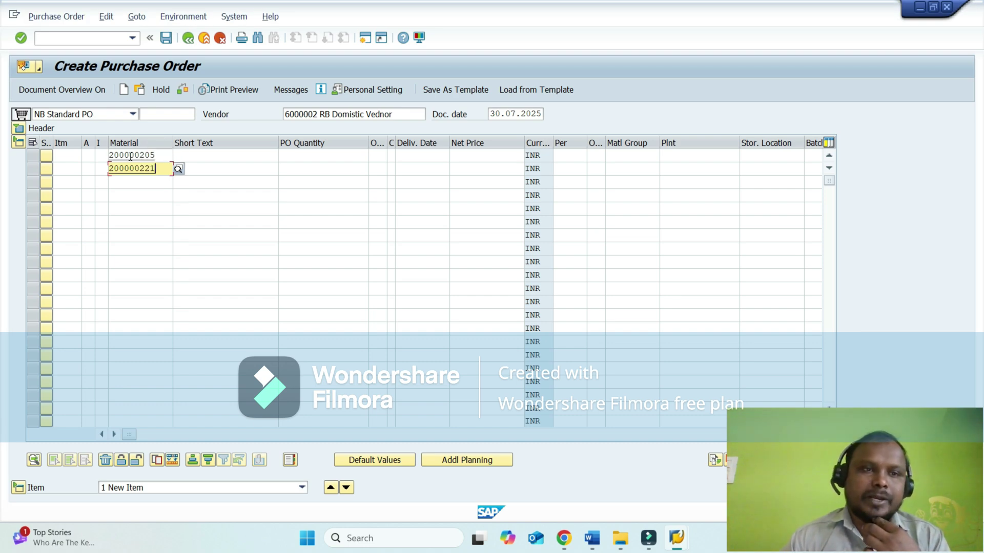
{"action": "left_click", "coordinate": [288, 153]}
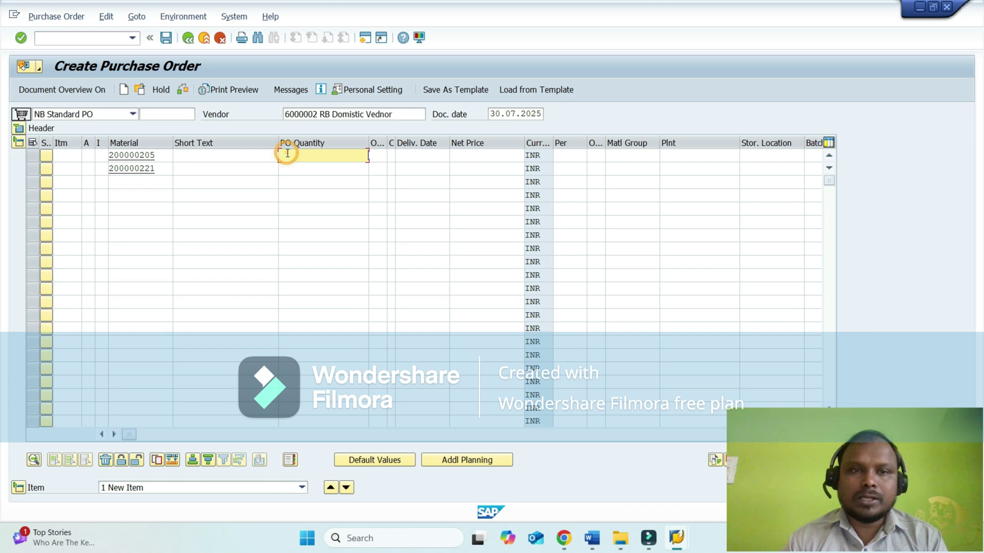
{"action": "type", "text": "100"}
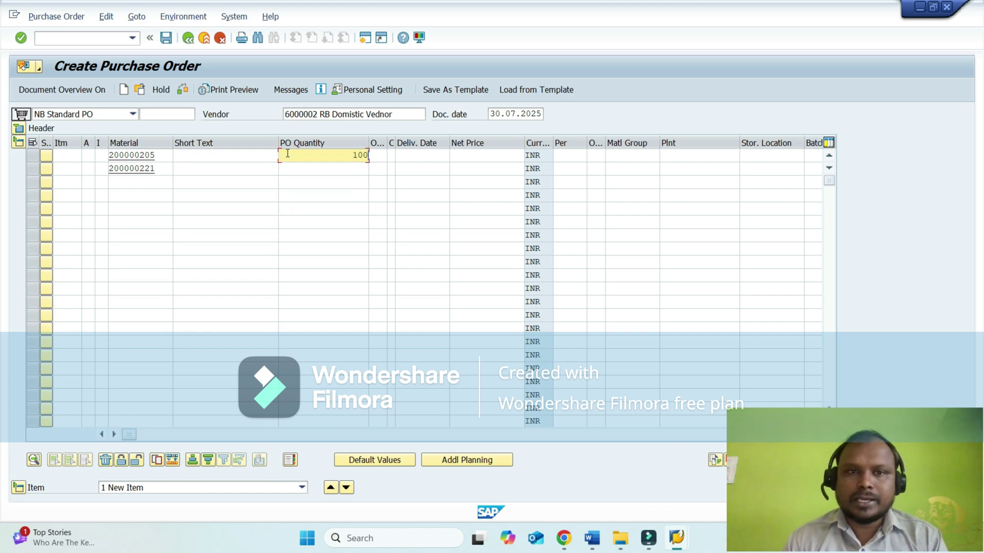
{"action": "key", "text": "Down"}
{"action": "type", "text": "200"}
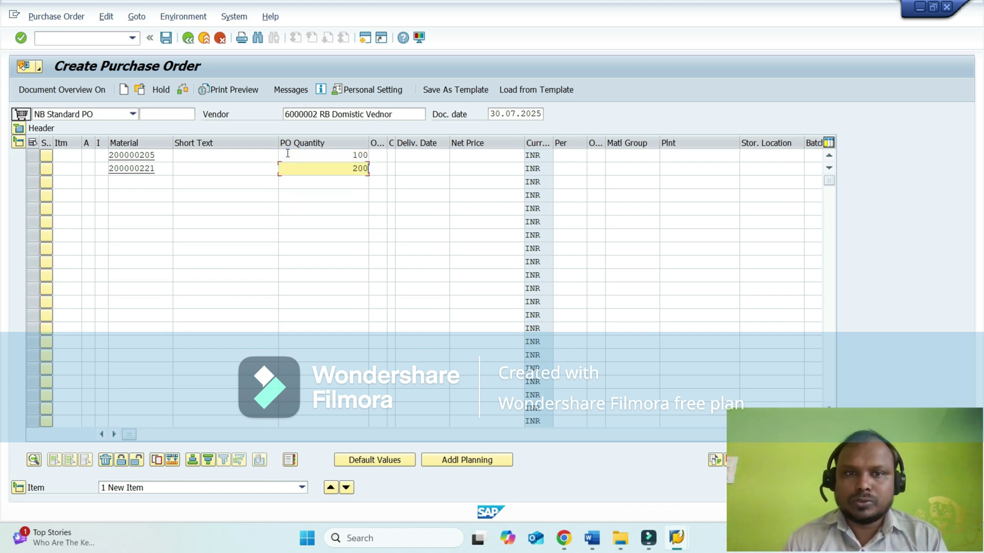
Assign plant INHY to both item lines and confirm the entries so the item details are filled in.
{"action": "key", "text": "Up"}
{"action": "key", "text": "Tab"}
{"action": "key", "text": "Tab"}
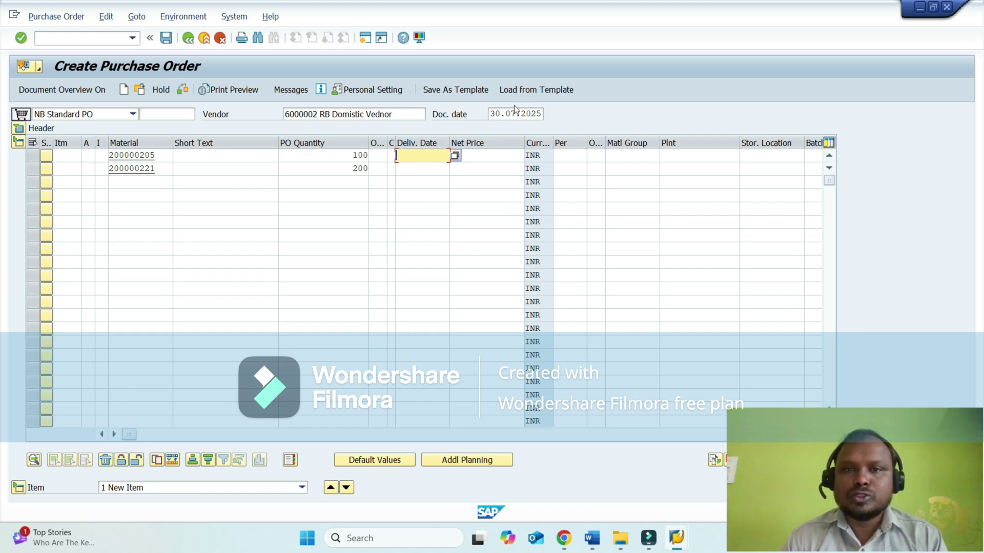
{"action": "key", "text": "Tab"}
{"action": "key", "text": "Tab"}
{"action": "key", "text": "Tab"}
{"action": "key", "text": "Tab"}
{"action": "key", "text": "Tab"}
{"action": "key", "text": "Down"}
{"action": "key", "text": "Return"}
{"action": "key", "text": "Down"}
{"action": "key", "text": "Down"}
{"action": "key", "text": "Return"}
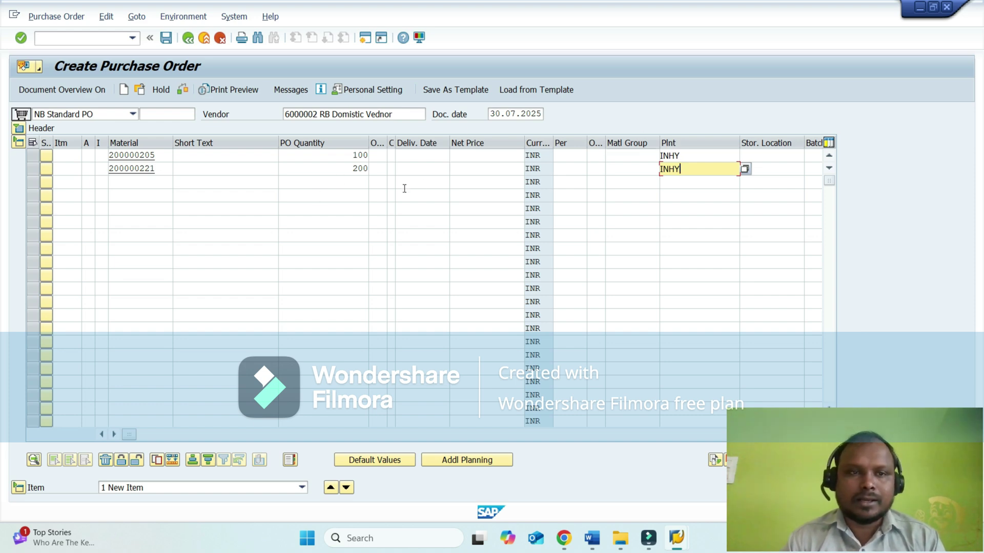
{"action": "key", "text": "Return"}
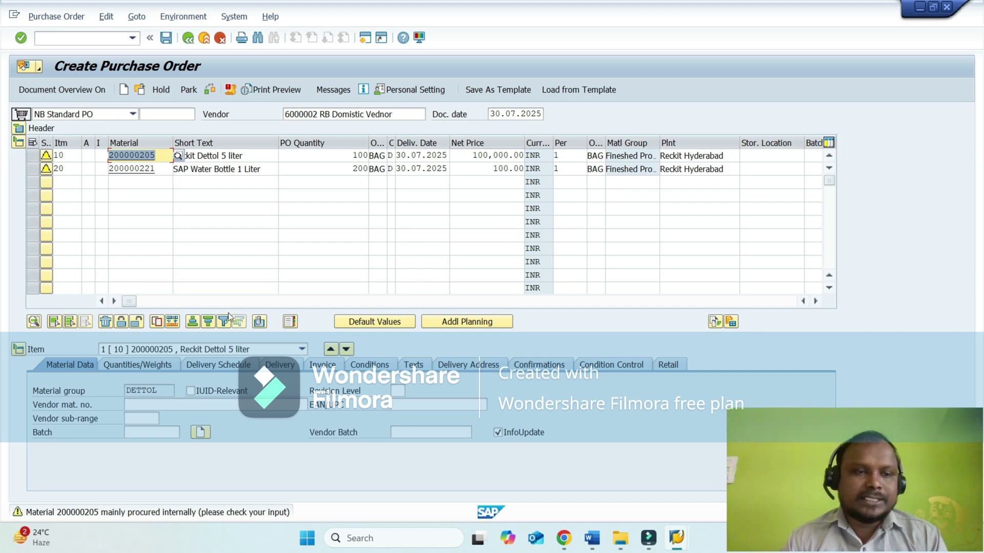
Examine the material data, quantities and weights, and delivery details of item 10, Reckit Dettol 5 liter.
{"action": "left_click", "coordinate": [73, 367]}
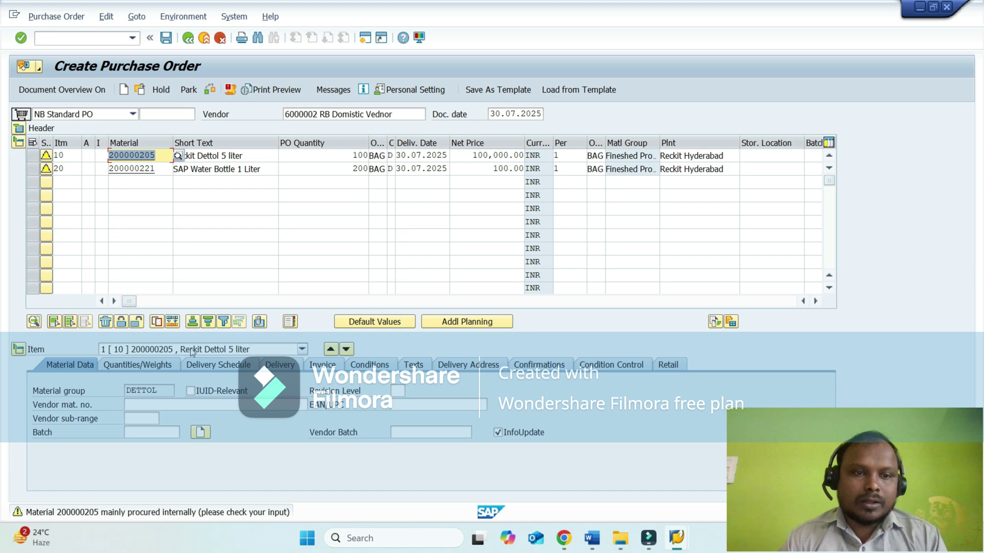
{"action": "left_click", "coordinate": [238, 351]}
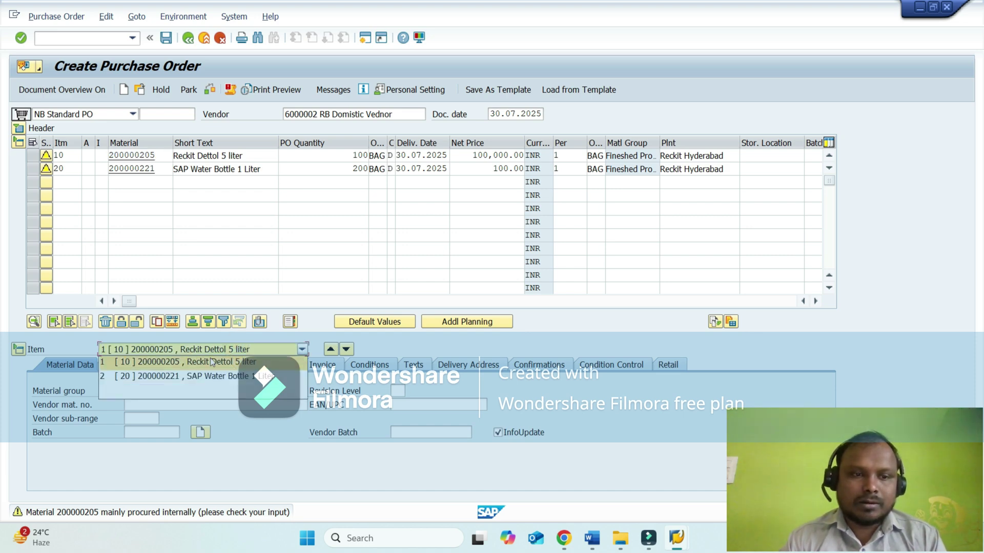
{"action": "left_click", "coordinate": [255, 267]}
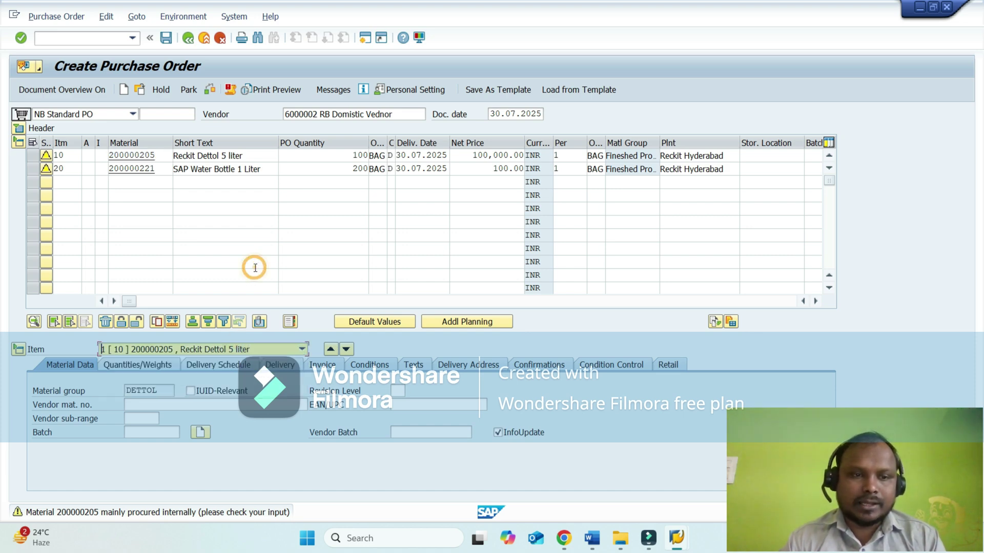
{"action": "left_click", "coordinate": [146, 365]}
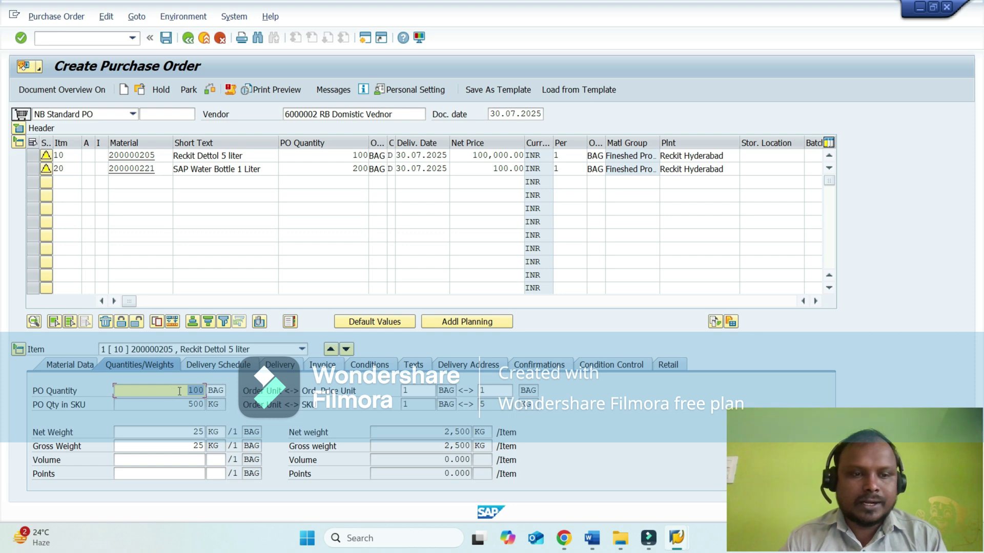
{"action": "left_click", "coordinate": [177, 449]}
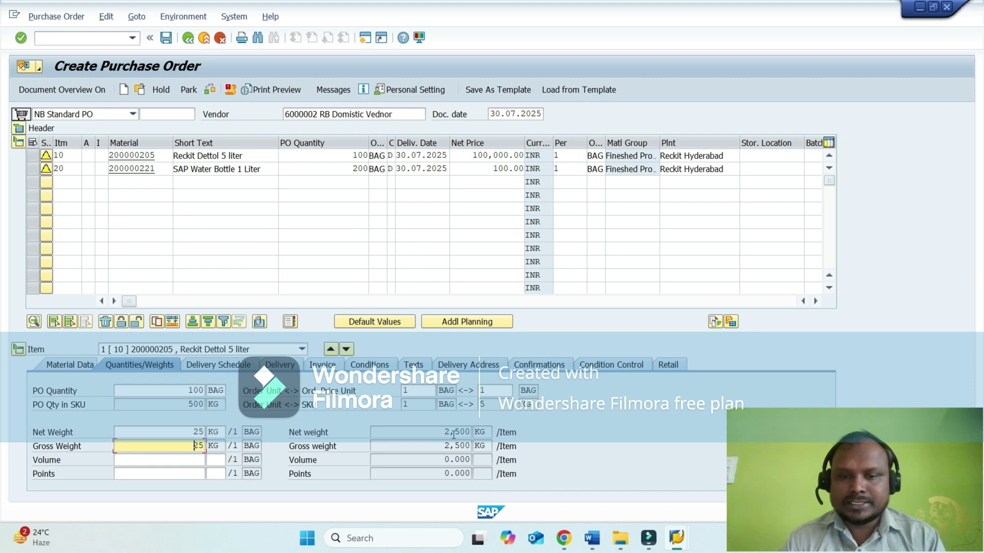
{"action": "left_click", "coordinate": [228, 369]}
{"action": "left_click", "coordinate": [282, 366]}
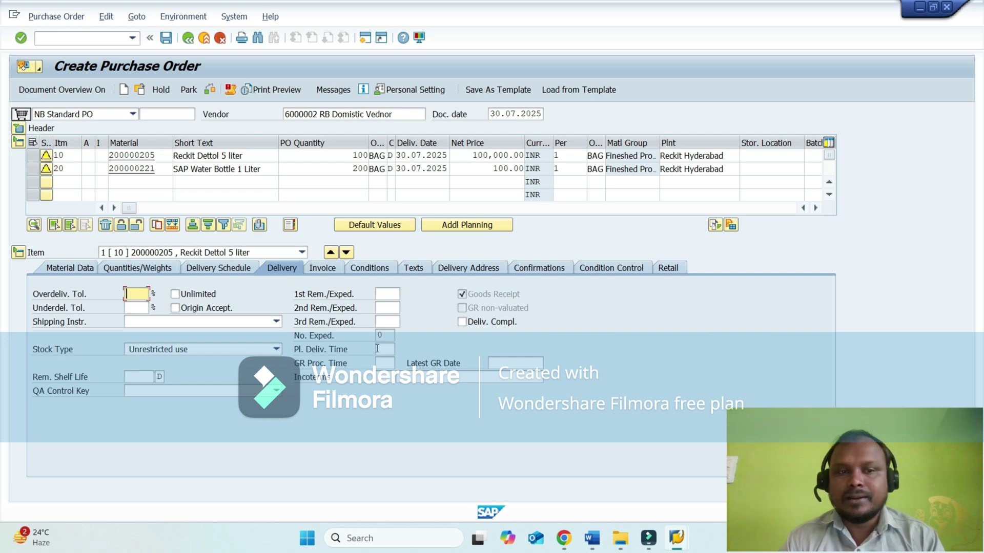
{"action": "left_click", "coordinate": [157, 269]}
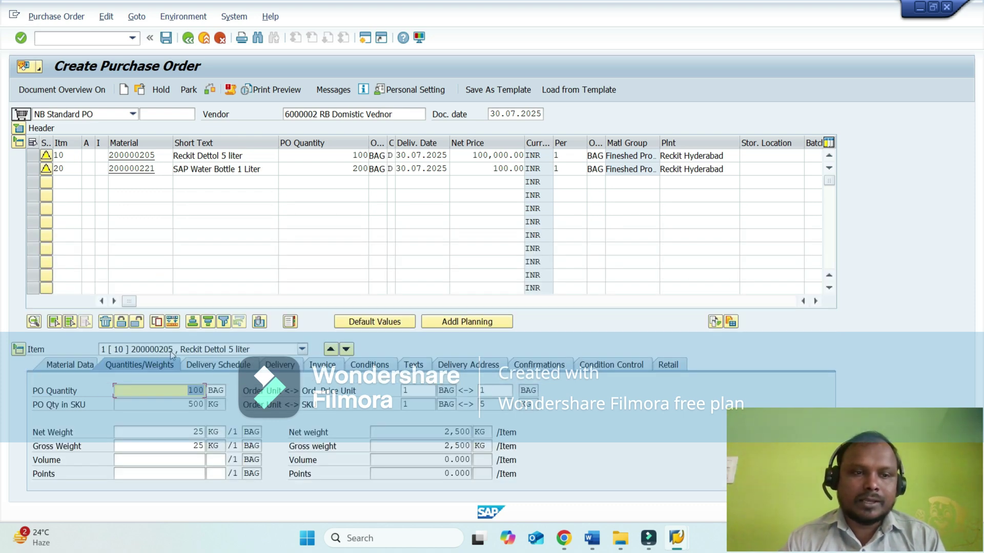
Examine the quantities and weights of item 20, SAP Water Bottle 1 Liter, and collapse the item details.
{"action": "left_click", "coordinate": [170, 351]}
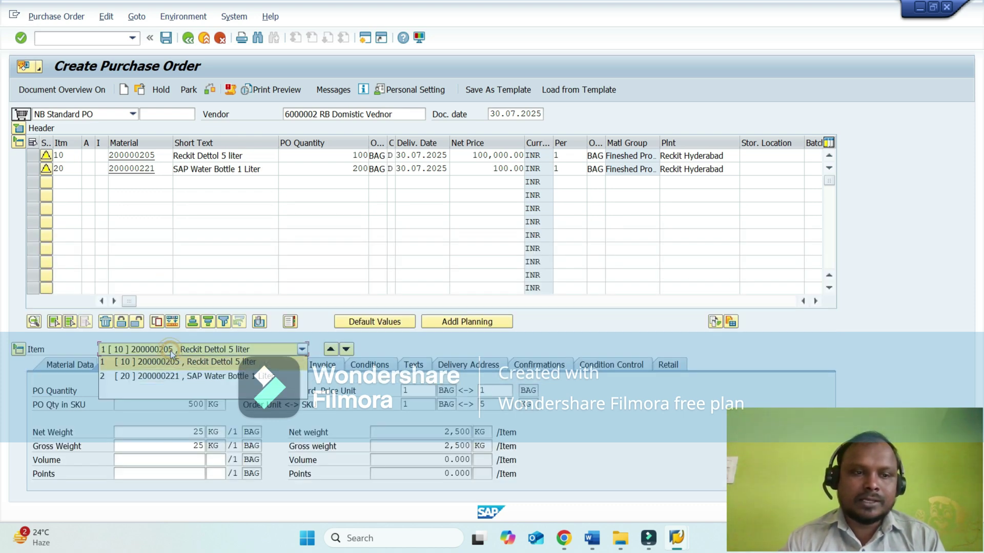
{"action": "left_click", "coordinate": [176, 380]}
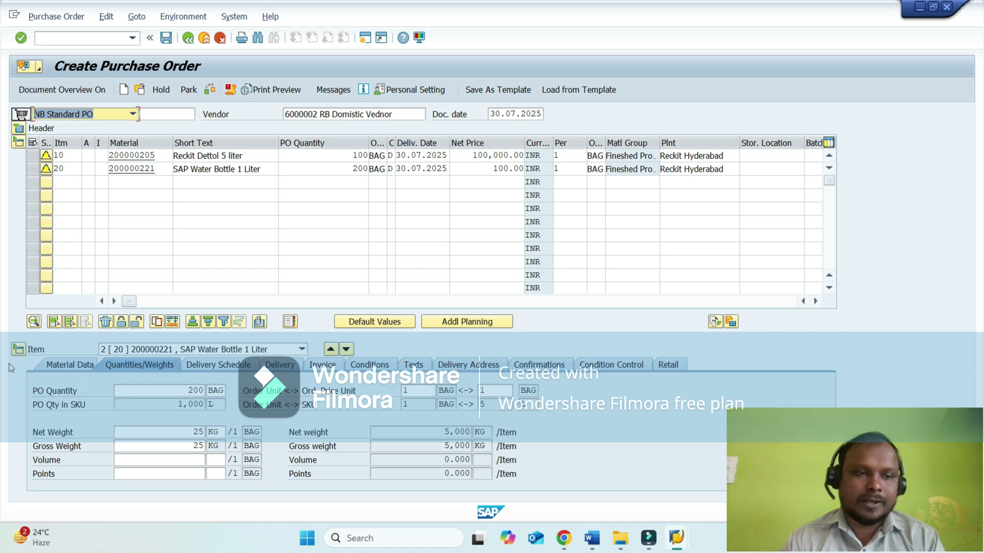
{"action": "left_click", "coordinate": [20, 353]}
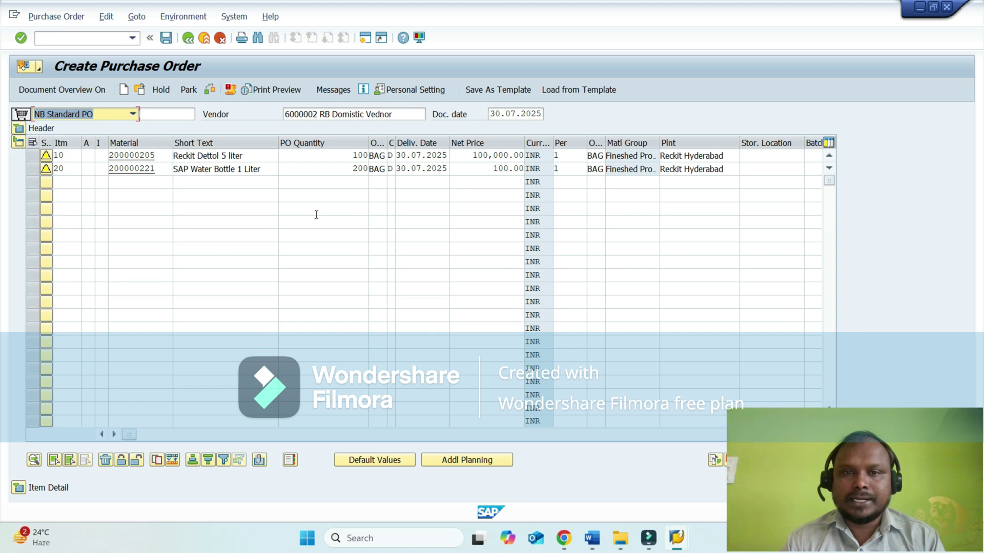
Check the purchase order for errors and save it.
{"action": "left_click", "coordinate": [212, 90]}
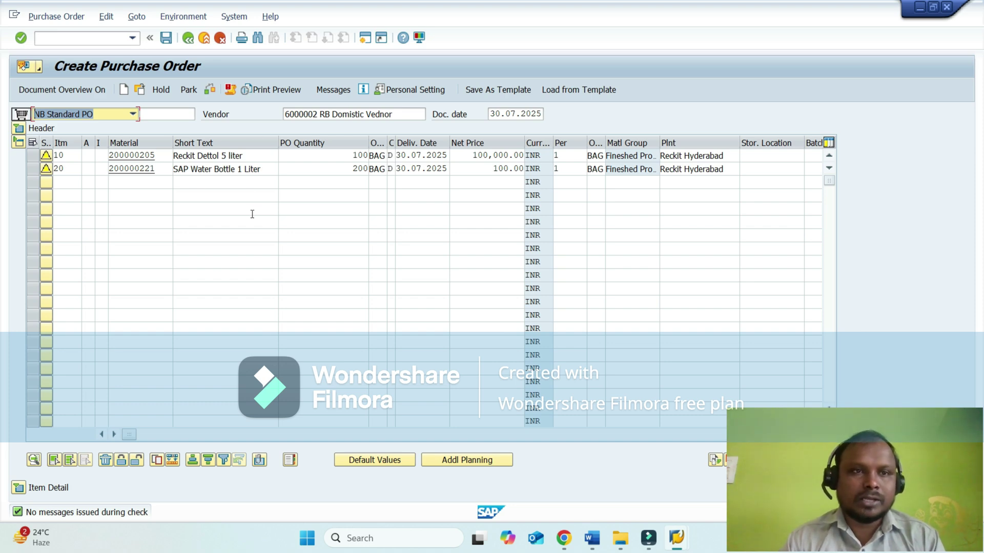
{"action": "left_click", "coordinate": [168, 43]}
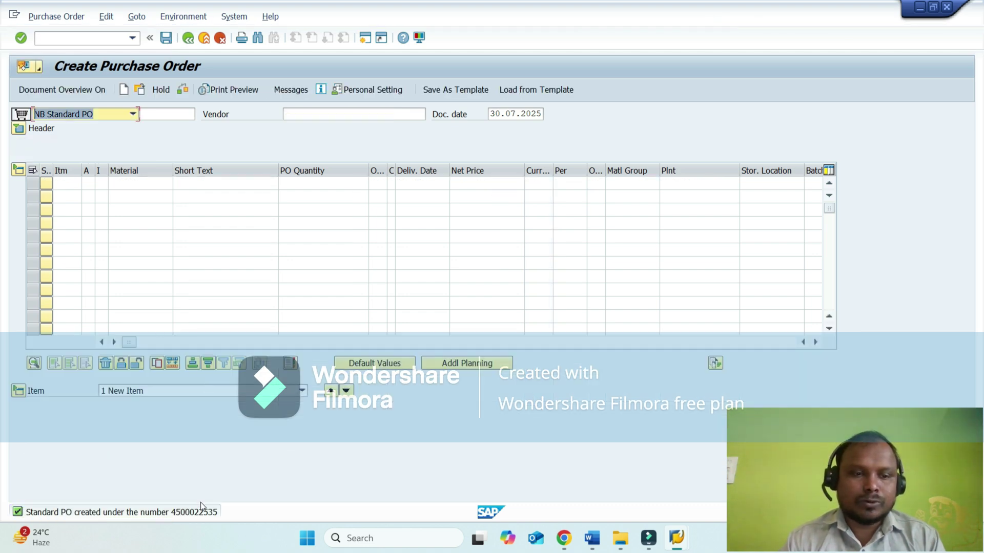
Copy the number of the newly created purchase order from its message details and close the details.
{"action": "left_click", "coordinate": [200, 512]}
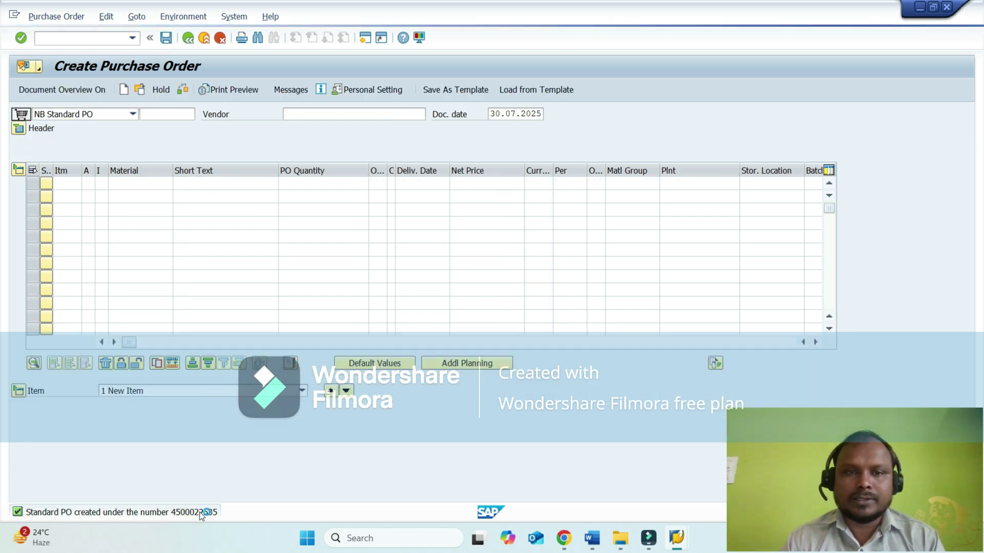
{"action": "double_click", "coordinate": [467, 122]}
{"action": "key", "text": "ctrl+c"}
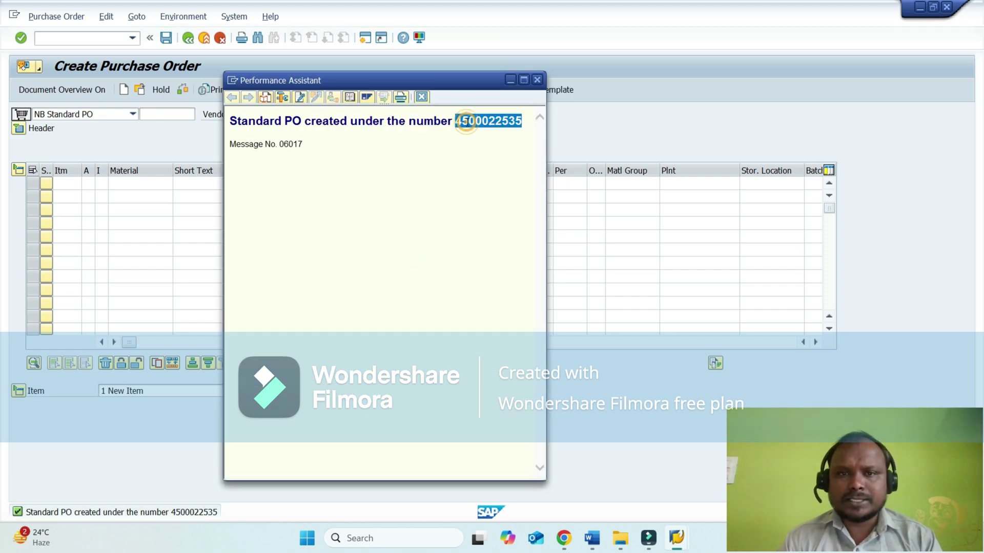
{"action": "left_click", "coordinate": [538, 79]}
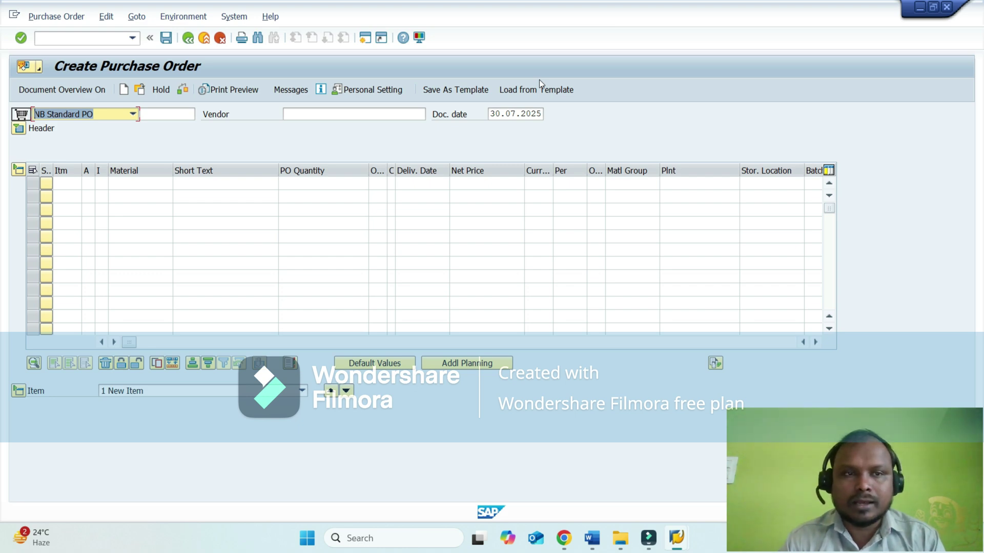
Open the purchase order change transaction ME22N.
{"action": "left_click", "coordinate": [83, 41]}
{"action": "type", "text": "/M"}
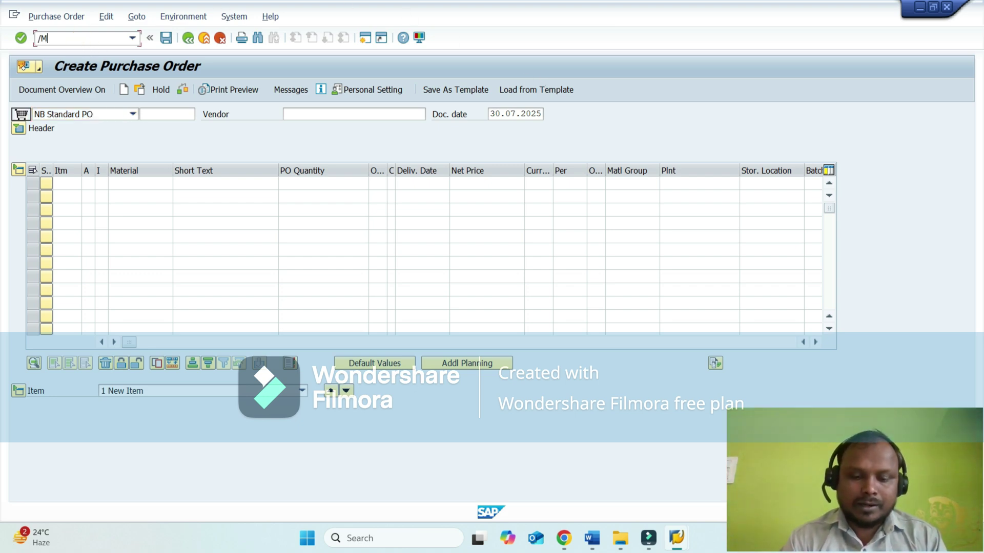
{"action": "type", "text": "E22N"}
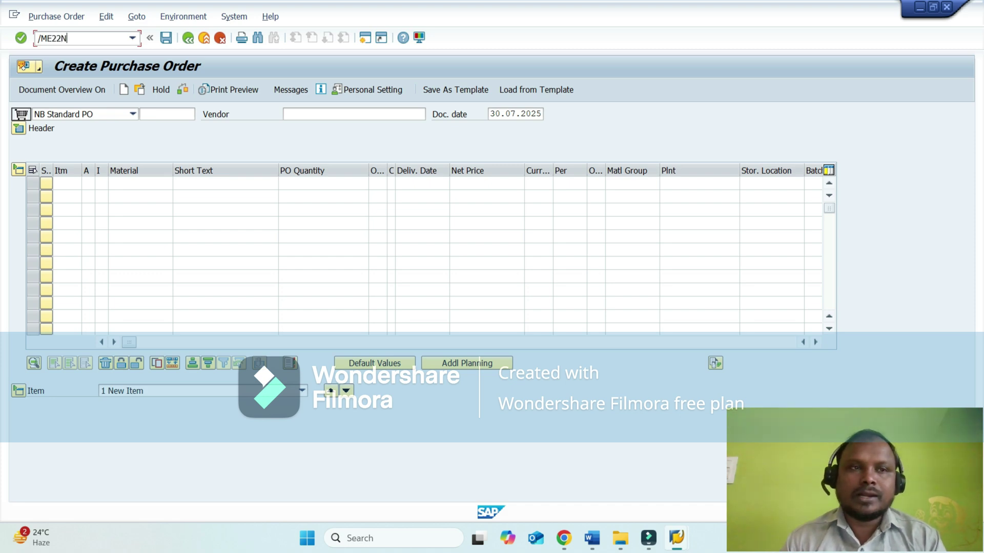
{"action": "key", "text": "Return"}
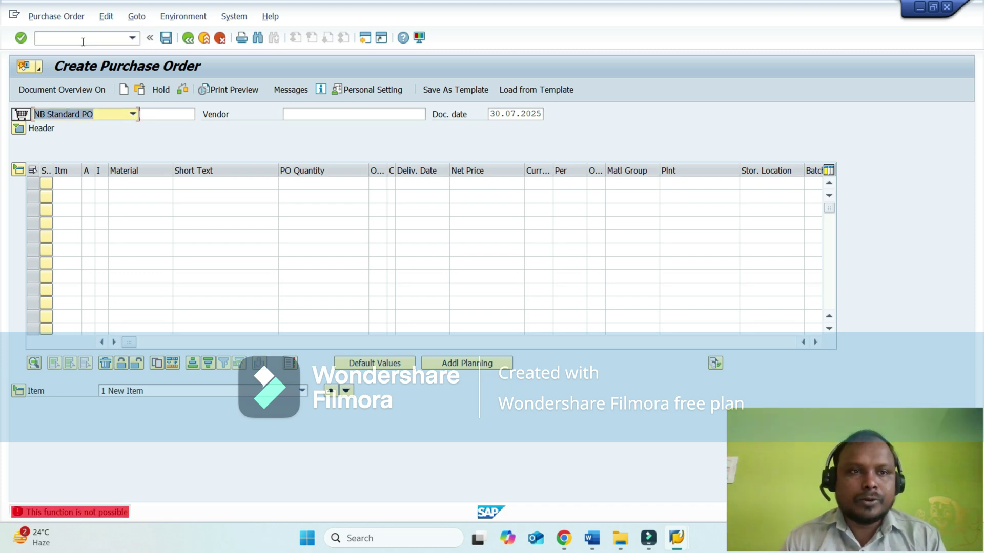
{"action": "left_click", "coordinate": [84, 39]}
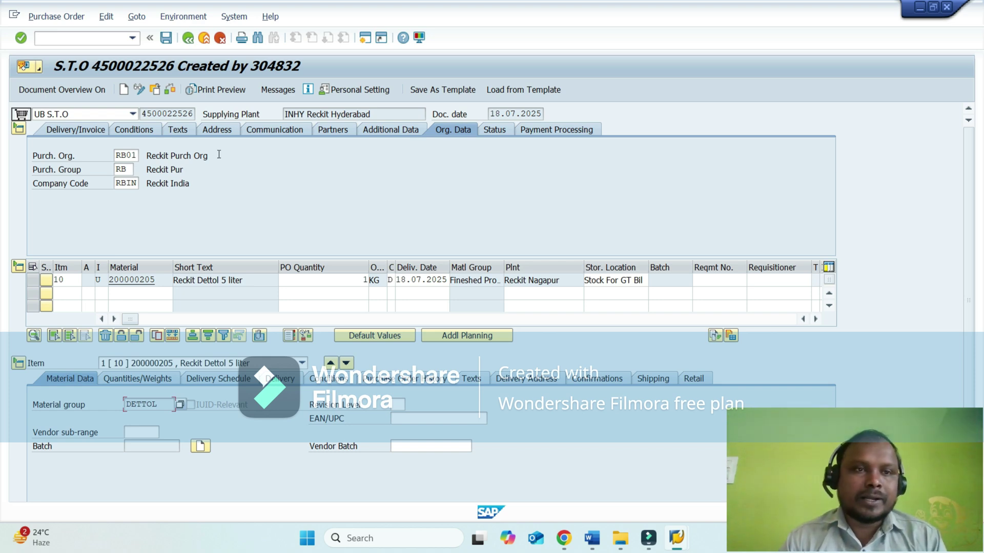
Load the newly created standard purchase order for changing, using its copied document number.
{"action": "left_click", "coordinate": [56, 17]}
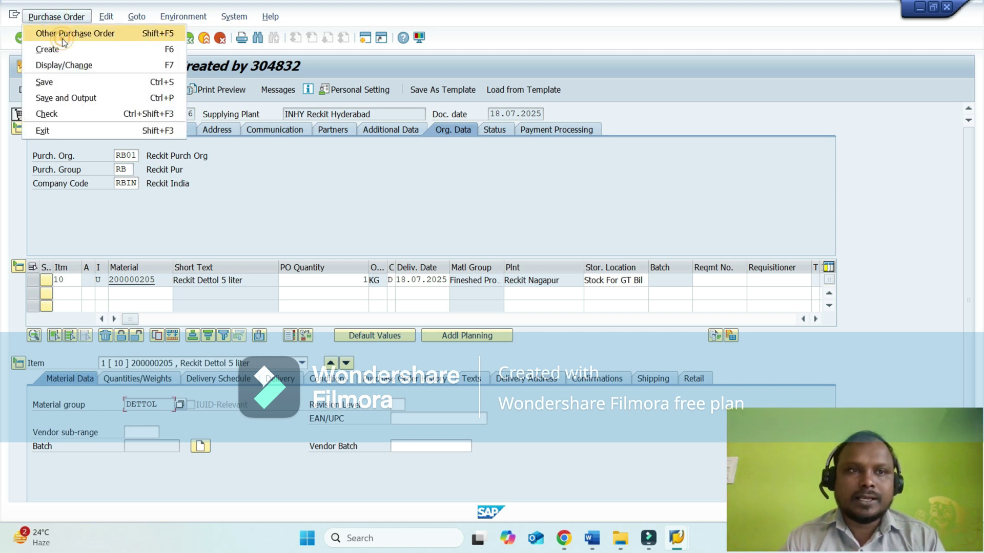
{"action": "left_click", "coordinate": [62, 36]}
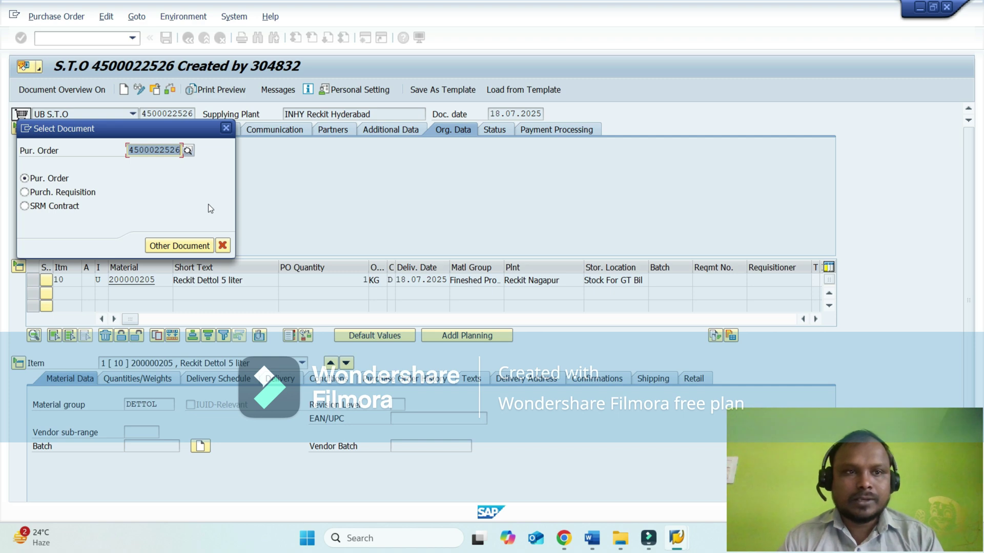
{"action": "key", "text": "ctrl+v"}
{"action": "key", "text": "Return"}
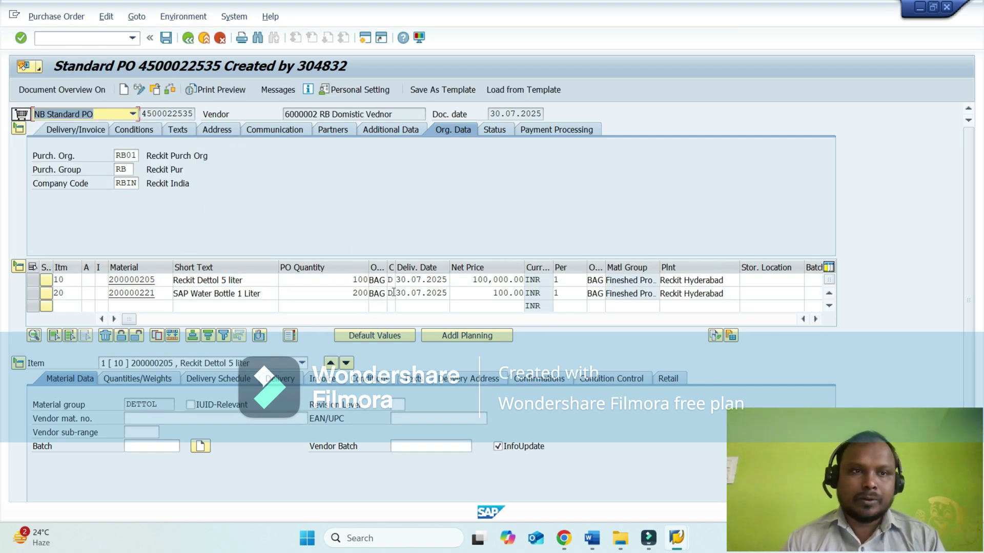
{"action": "left_click", "coordinate": [156, 91]}
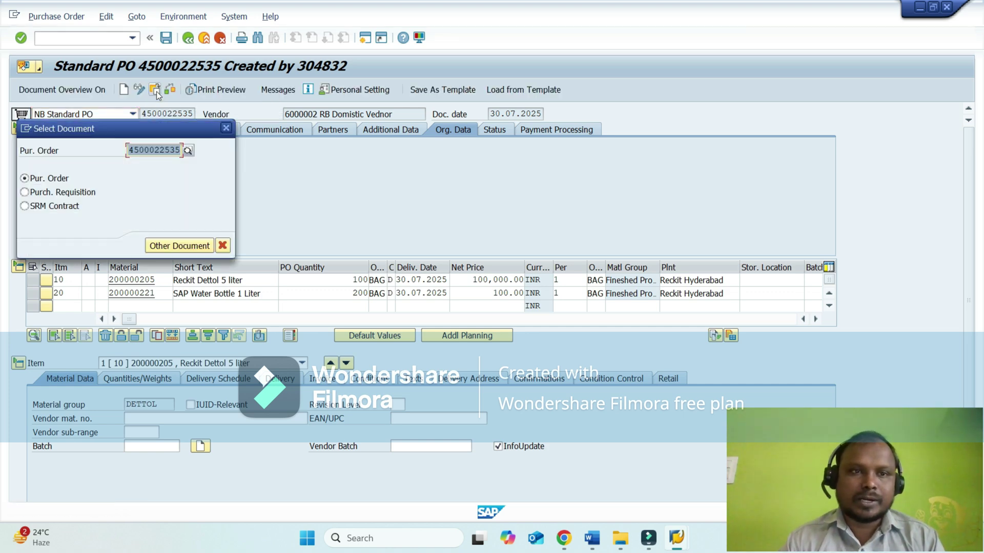
{"action": "key", "text": "Return"}
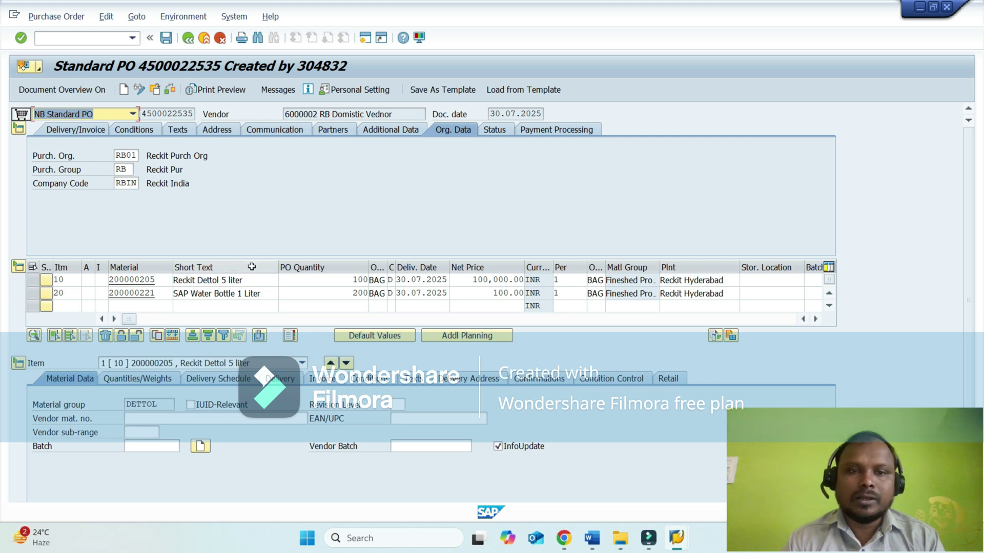
Set the PO quantity of item 10, Reckit Dettol 5 liter, to 120 bags.
{"action": "left_click", "coordinate": [319, 279]}
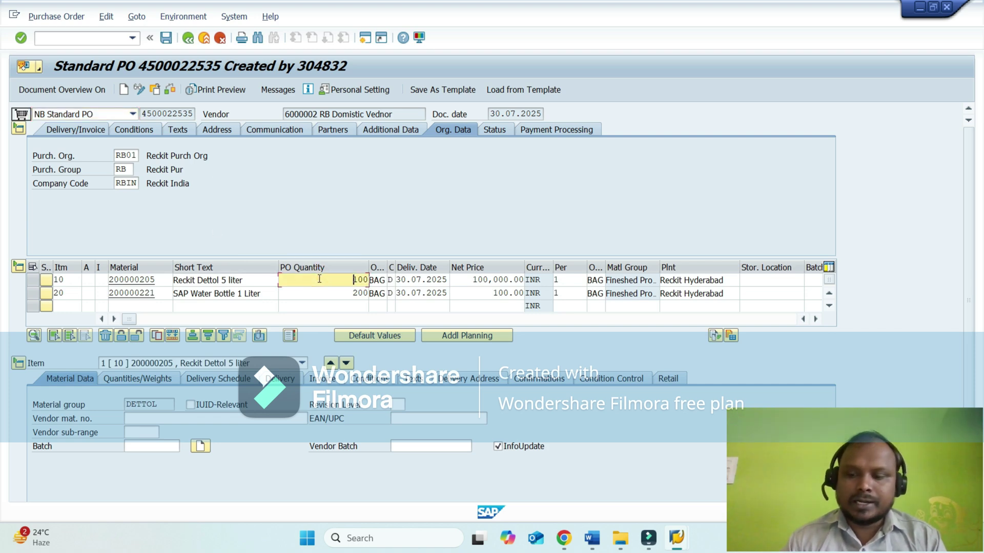
{"action": "type", "text": "120"}
{"action": "key", "text": "Delete"}
{"action": "key", "text": "Delete"}
{"action": "key", "text": "Delete"}
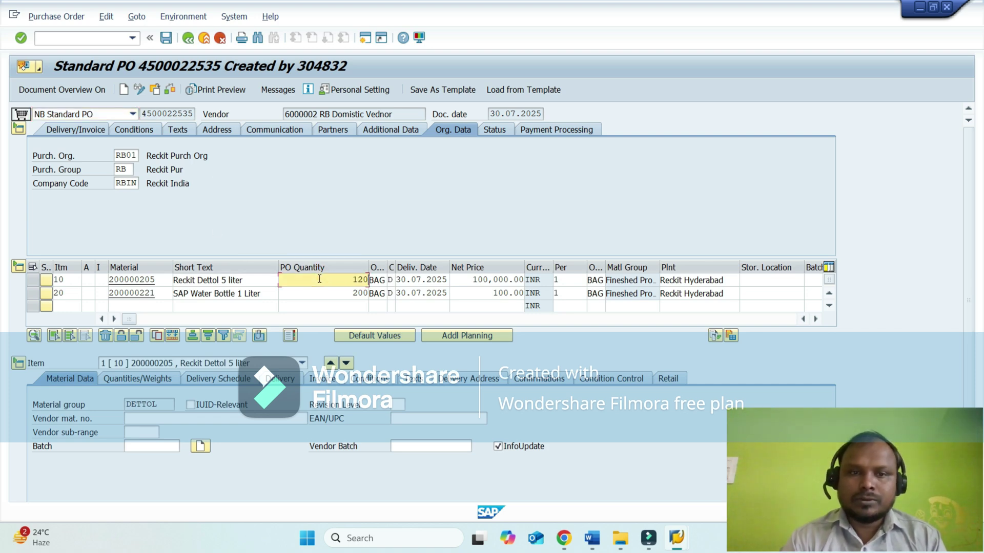
{"action": "double_click", "coordinate": [319, 278]}
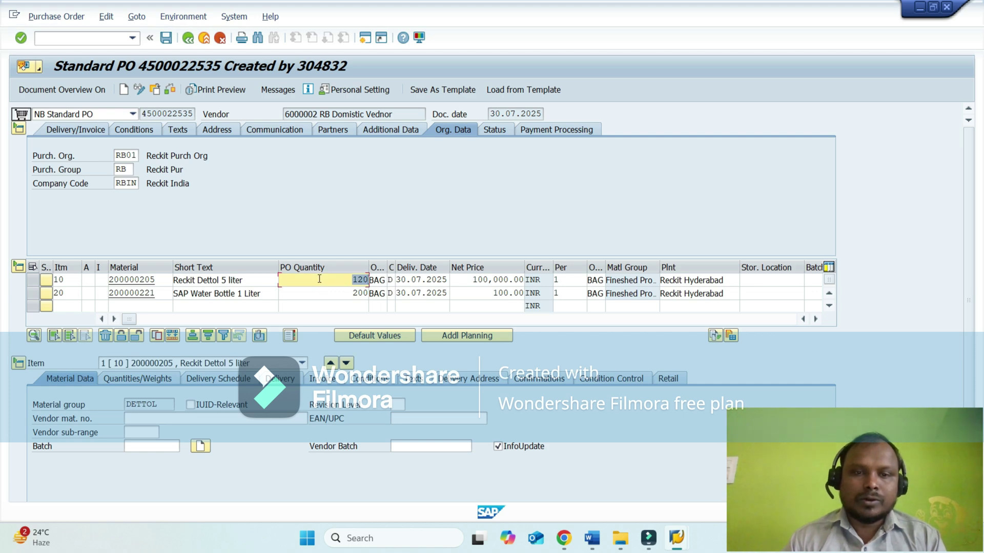
Set the PO quantity of item 20, SAP Water Bottle 1 Liter, to 250 bags and save the purchase order.
{"action": "key", "text": "Down"}
{"action": "key", "text": "shift+Home"}
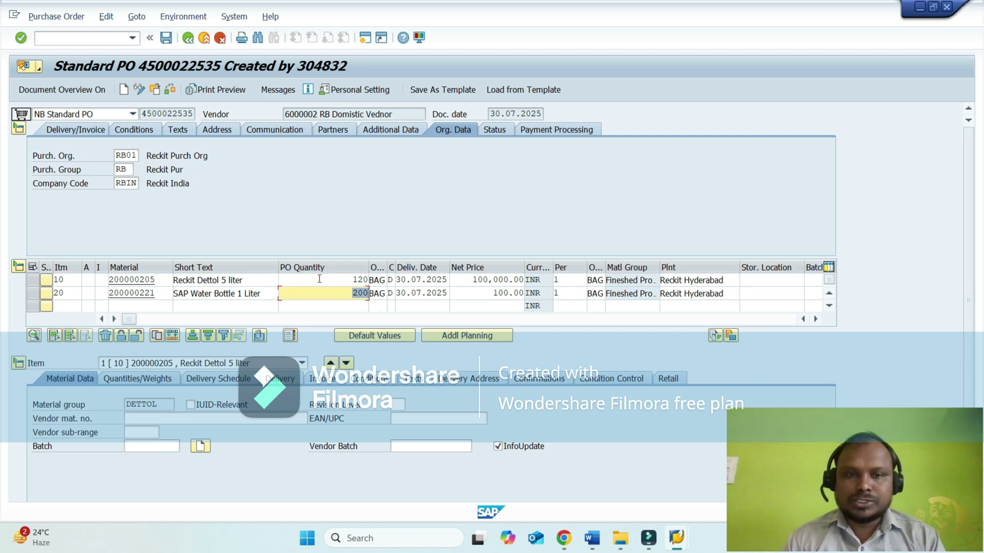
{"action": "type", "text": "250"}
{"action": "key", "text": "Return"}
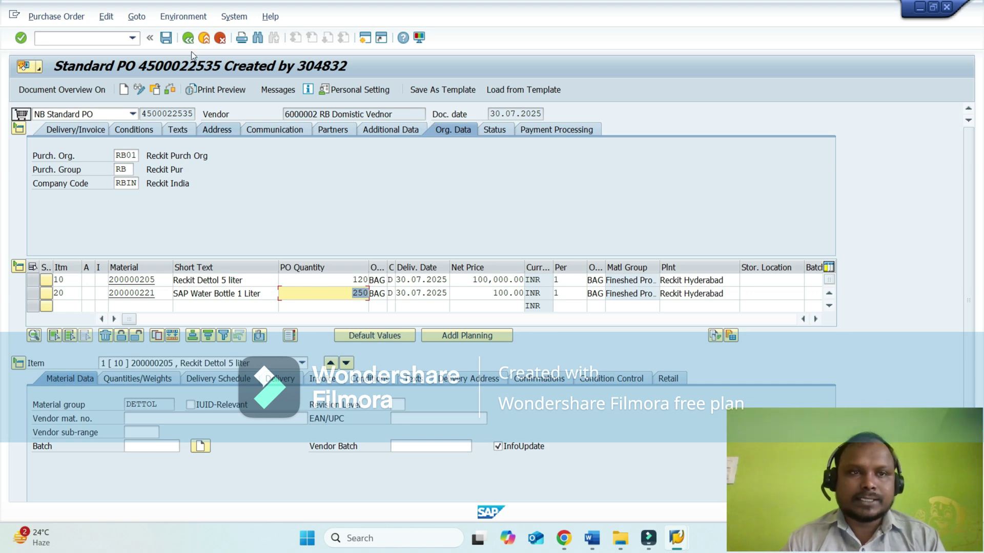
{"action": "left_click", "coordinate": [168, 39]}
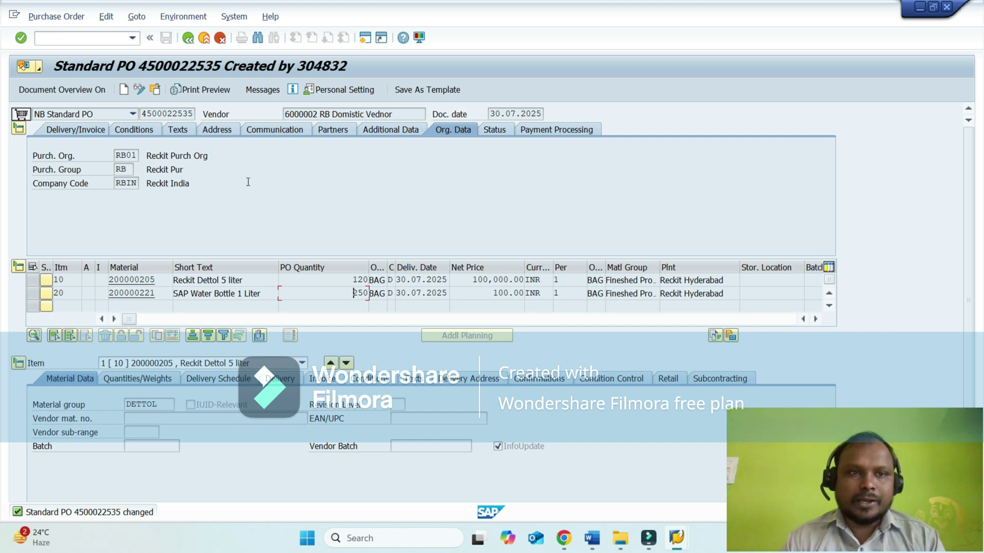
Leave the changed purchase order and open the goods movement transaction MIGO.
{"action": "left_click", "coordinate": [169, 113]}
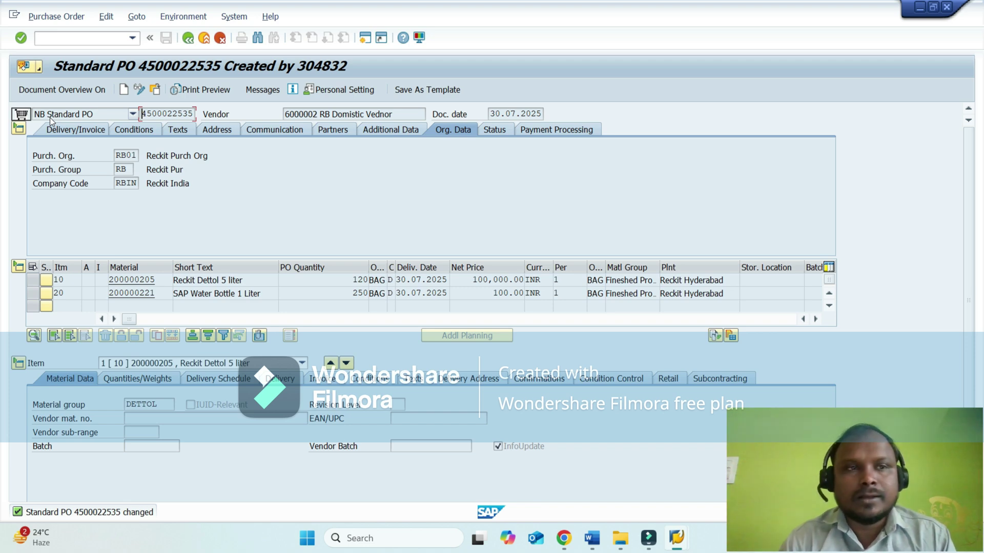
{"action": "left_click", "coordinate": [53, 37]}
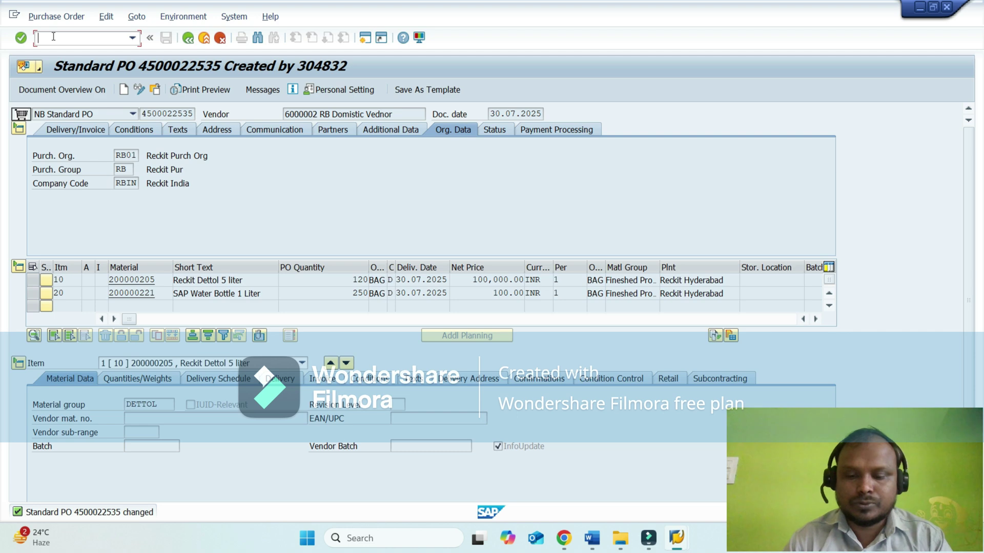
{"action": "type", "text": "/NM"}
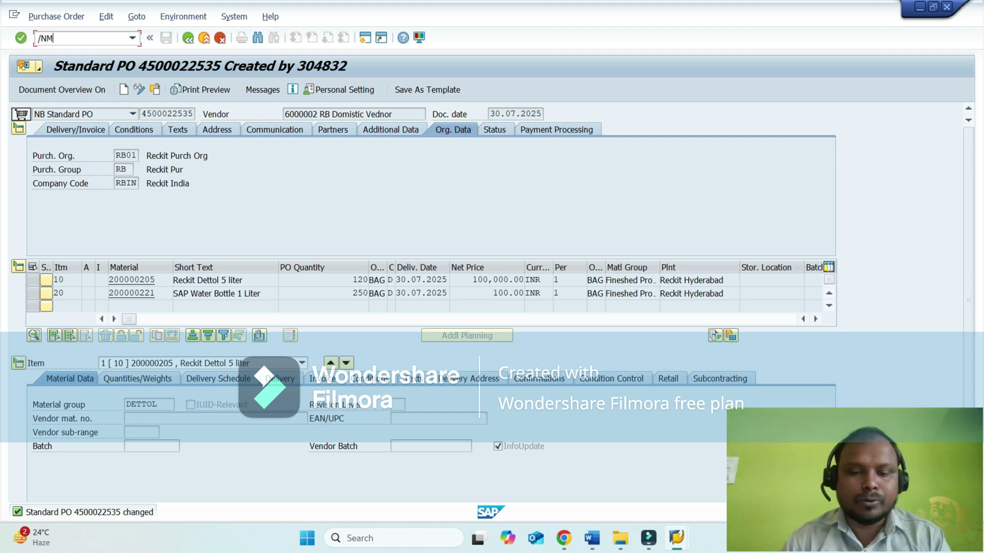
{"action": "type", "text": "IGO"}
{"action": "key", "text": "Return"}
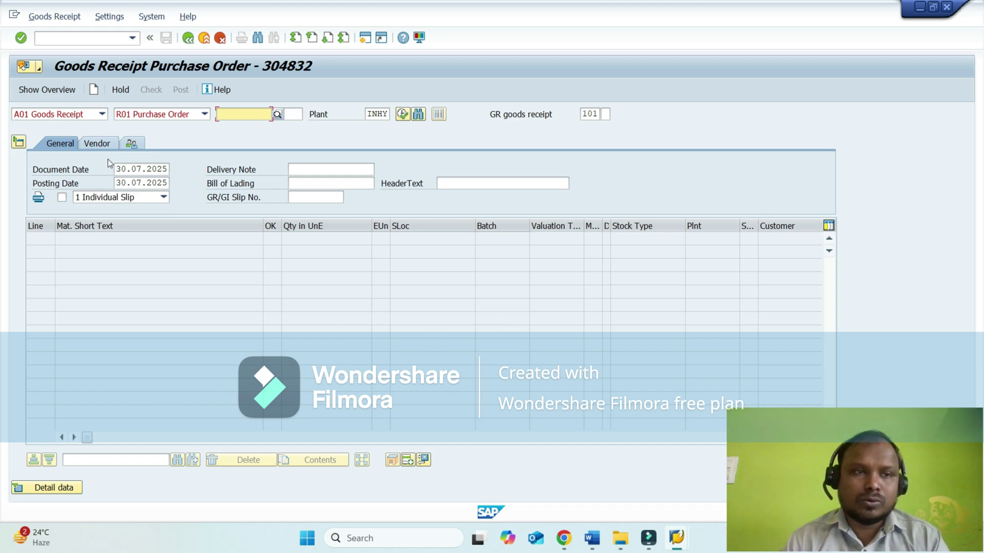
Choose A01 Goods Receipt as the transaction type, with R01 Purchase Order as the reference document.
{"action": "left_click", "coordinate": [45, 116]}
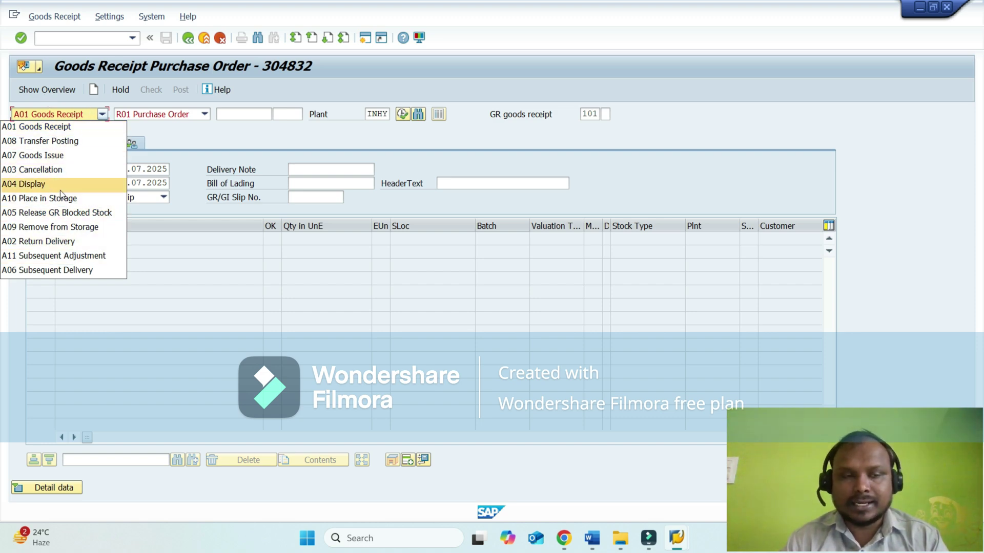
{"action": "left_click", "coordinate": [32, 129]}
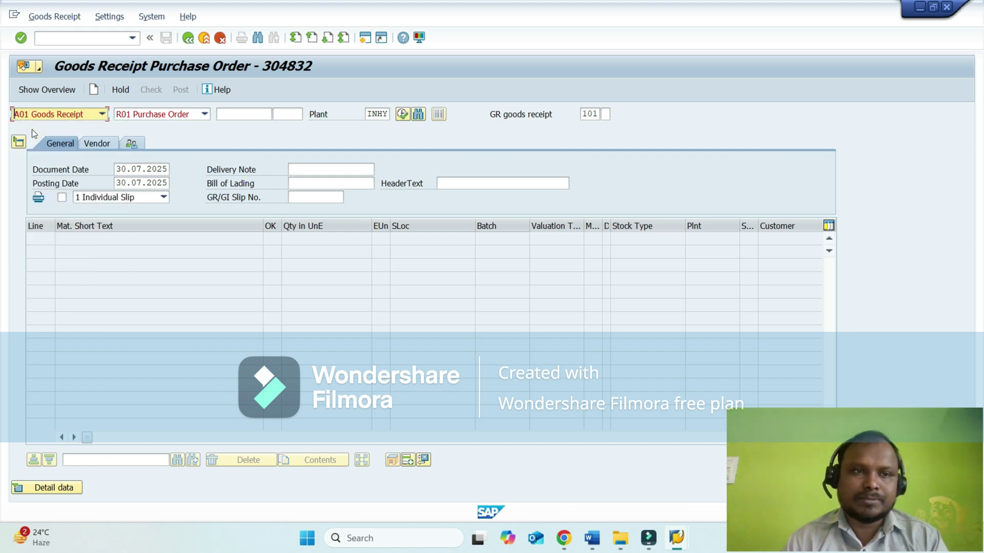
{"action": "left_click", "coordinate": [147, 116]}
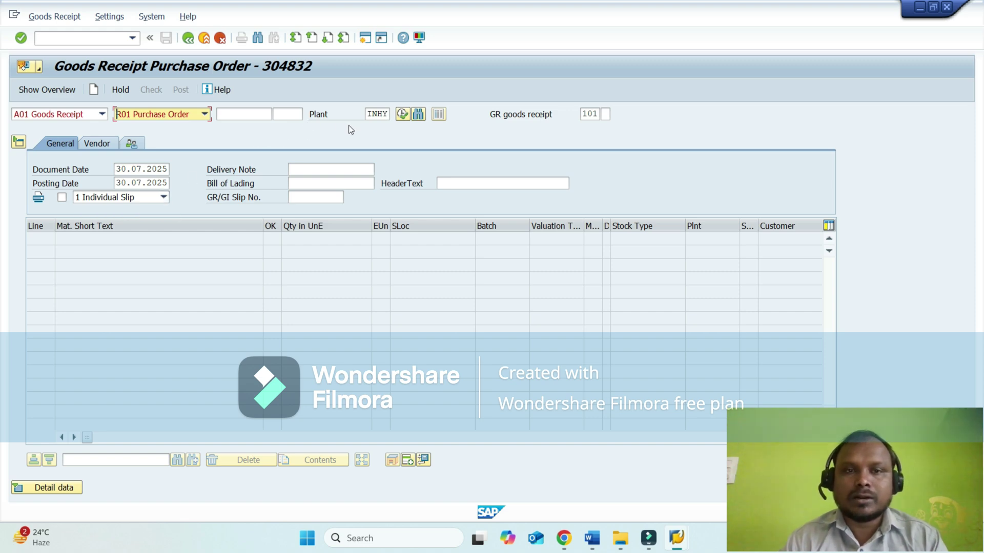
Clear the ordering plant INHY from the goods receipt selection.
{"action": "left_click", "coordinate": [379, 113]}
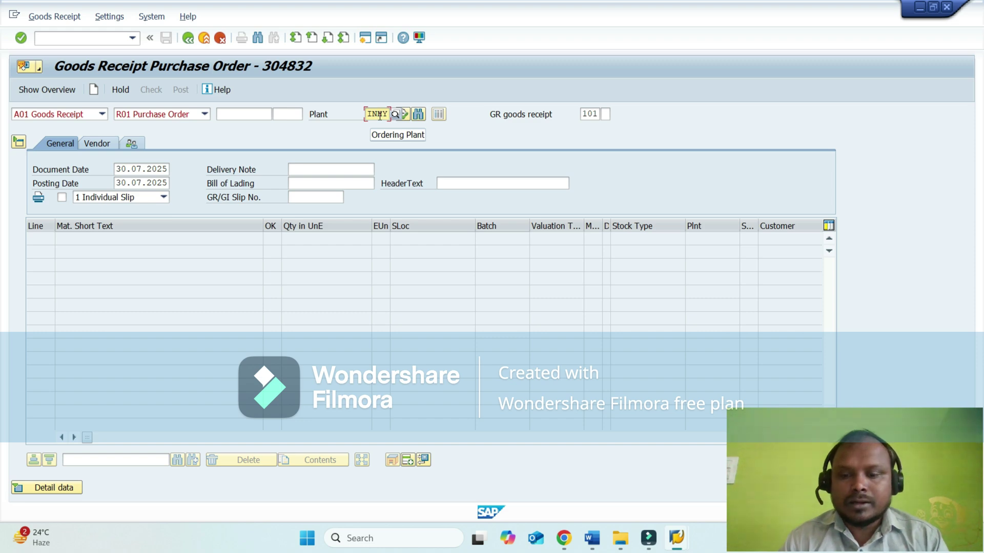
{"action": "double_click", "coordinate": [378, 113]}
{"action": "key", "text": "BackSpace"}
{"action": "key", "text": "F4"}
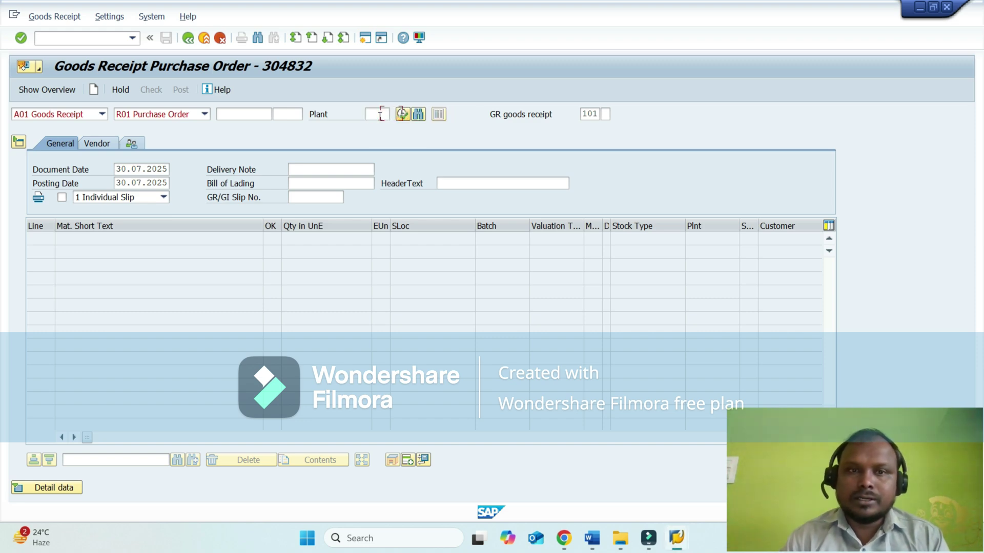
{"action": "left_click", "coordinate": [380, 116]}
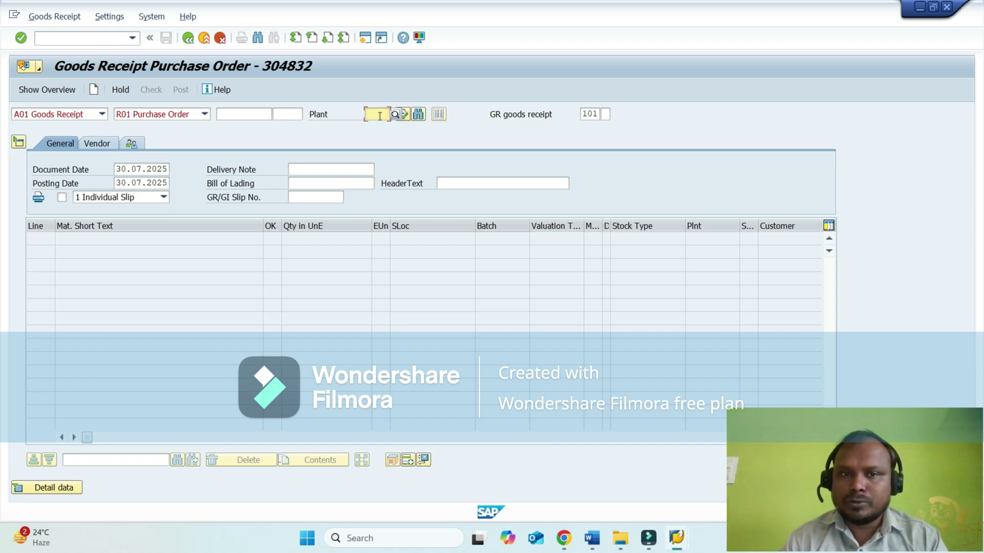
Load the purchase order's items into the goods receipt by its copied document number, with movement type 101.
{"action": "left_click", "coordinate": [594, 113]}
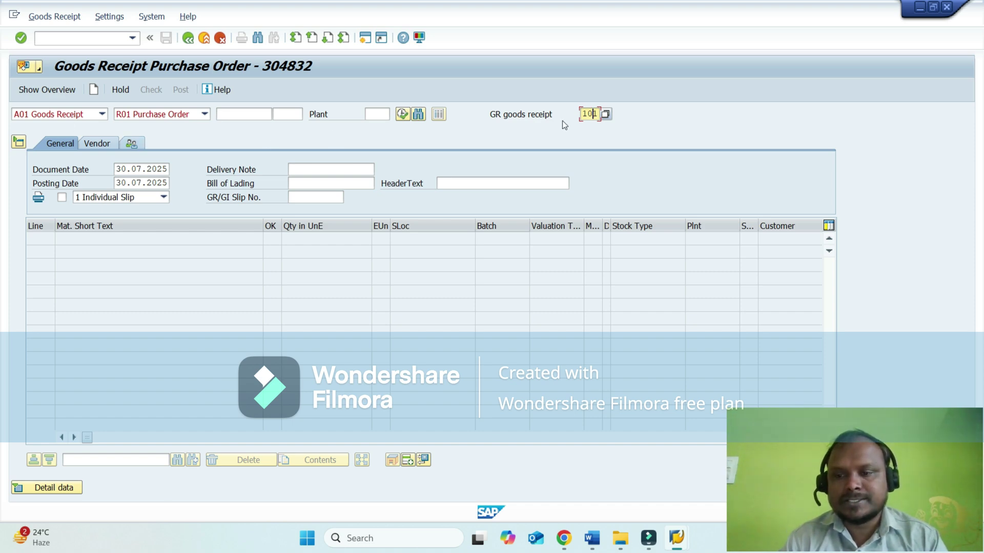
{"action": "left_click", "coordinate": [247, 116]}
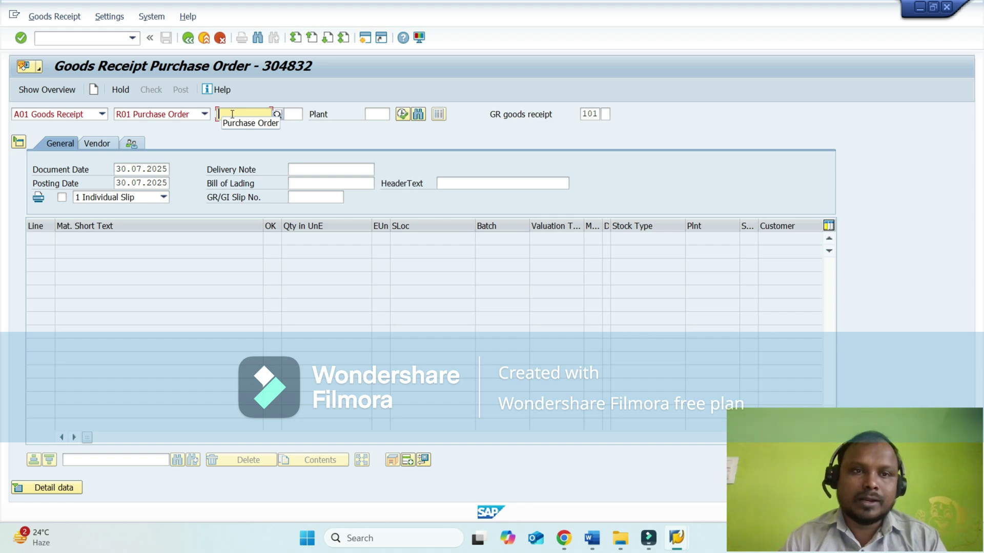
{"action": "key", "text": "ctrl+v"}
{"action": "key", "text": "Tab"}
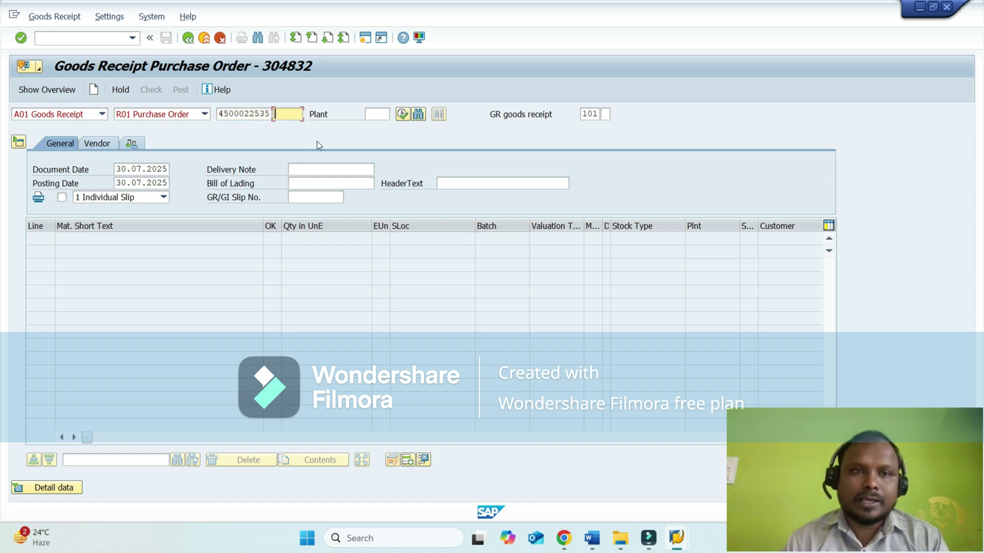
{"action": "key", "text": "Return"}
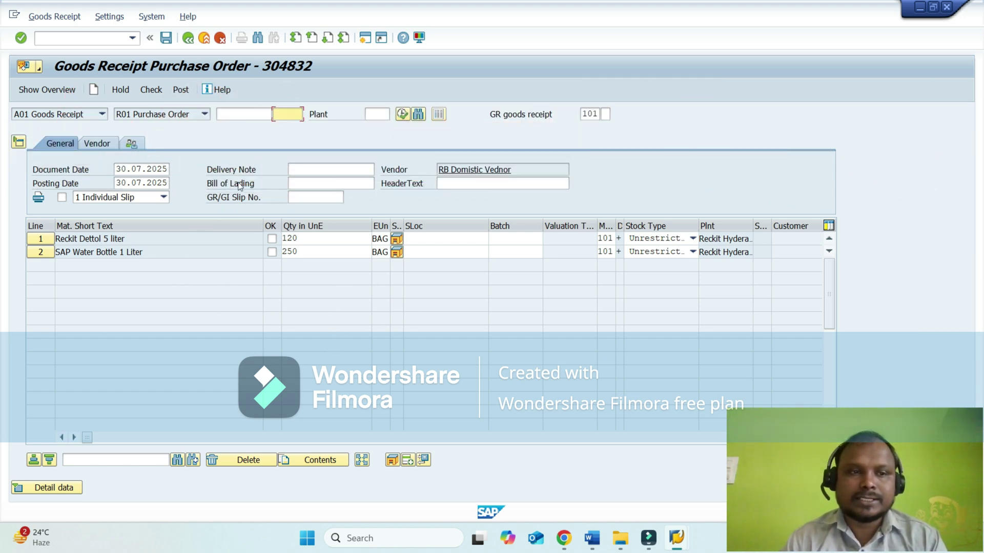
Examine the receipt quantities of both lines and the quantity and material details of line 1, Reckit Dettol 5 liter.
{"action": "left_click", "coordinate": [305, 238]}
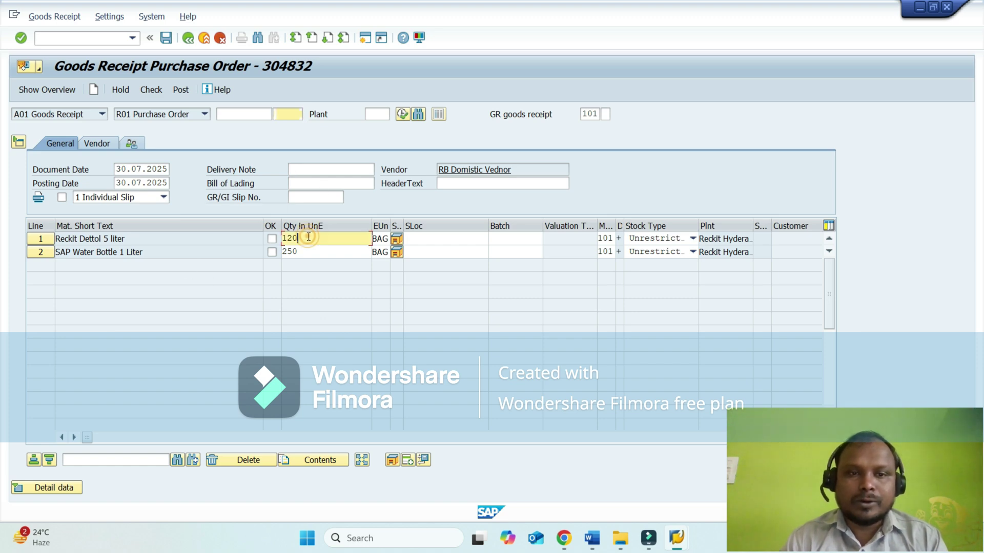
{"action": "left_click", "coordinate": [313, 252]}
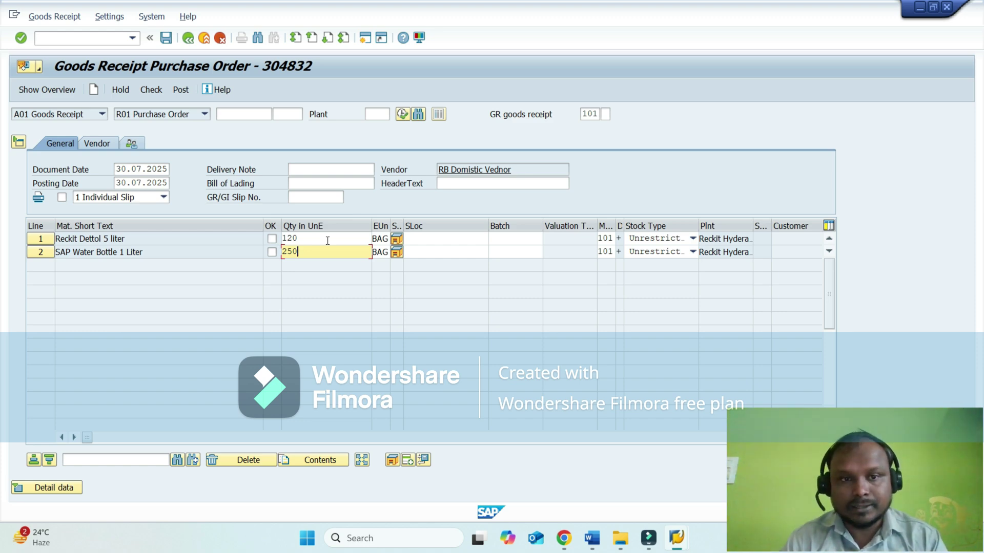
{"action": "left_click", "coordinate": [327, 239]}
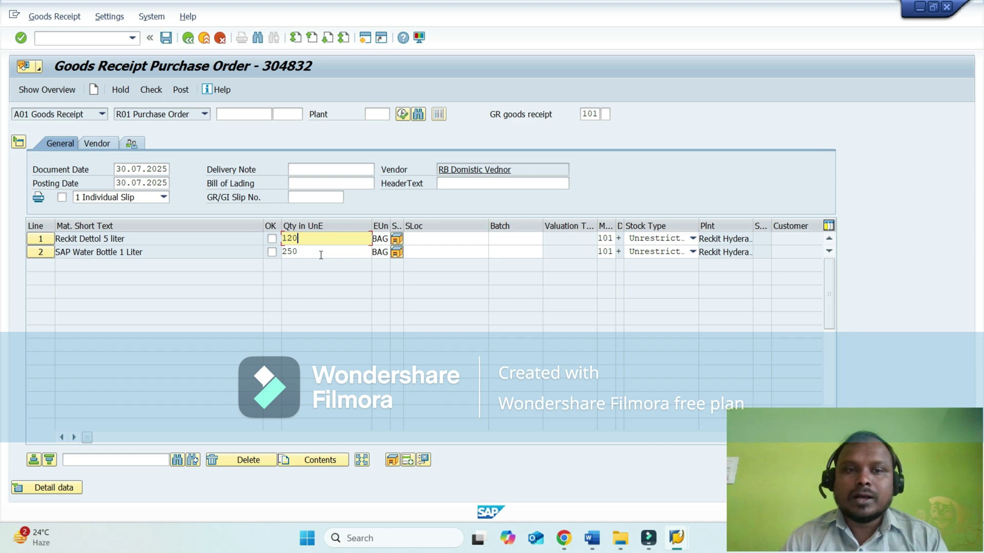
{"action": "left_click", "coordinate": [320, 252]}
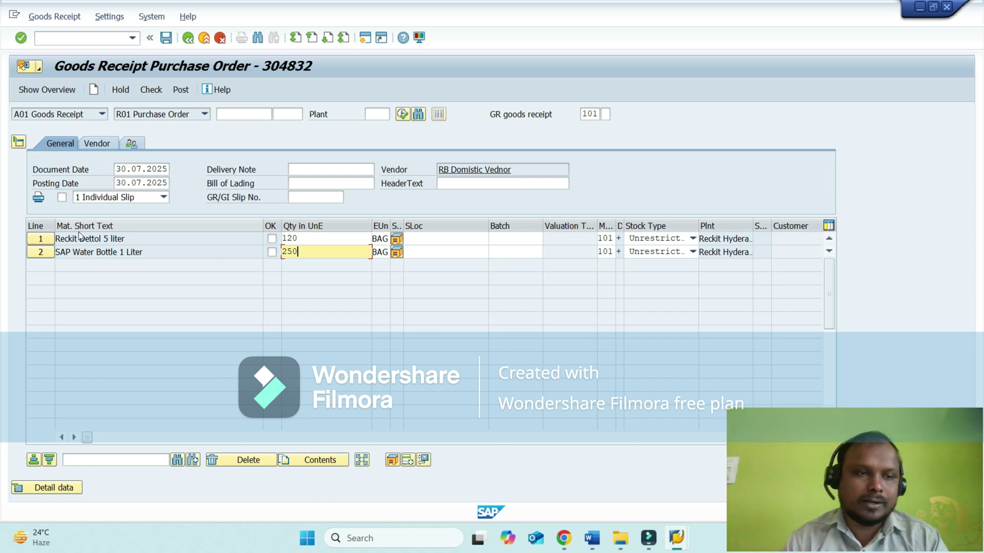
{"action": "left_click", "coordinate": [37, 240]}
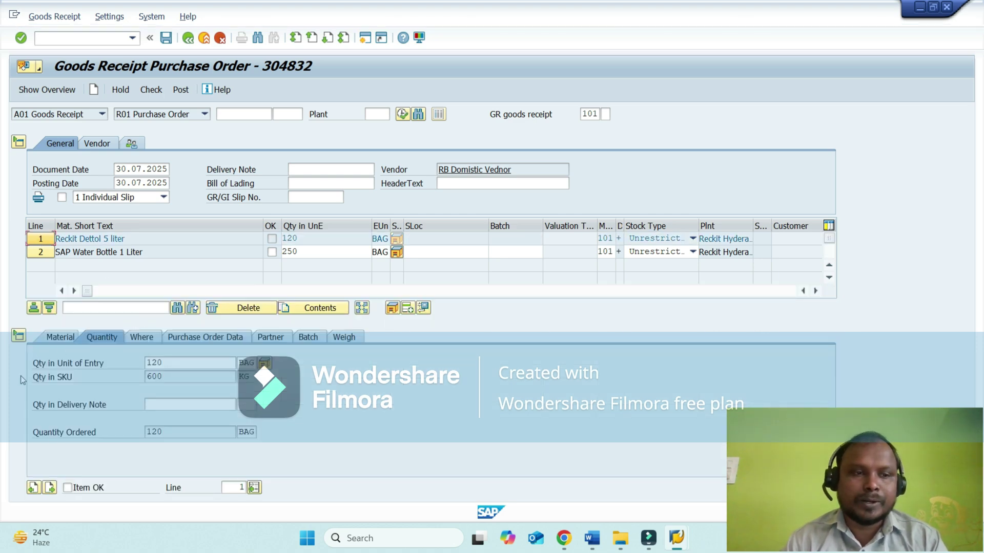
{"action": "left_click", "coordinate": [55, 339]}
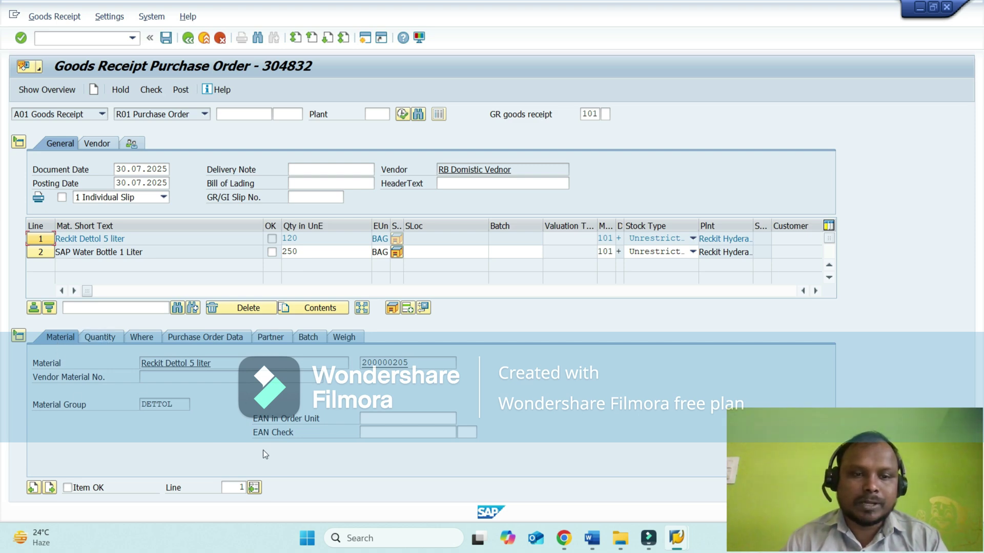
Set the delivery note quantity of line 1, Reckit Dettol 5 liter, to 120.
{"action": "left_click", "coordinate": [97, 342]}
{"action": "left_click", "coordinate": [187, 363]}
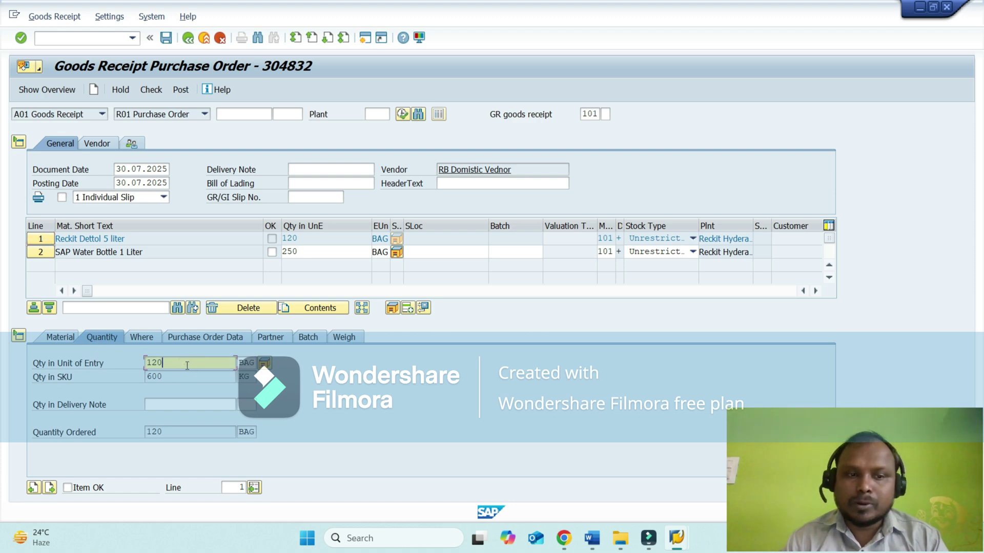
{"action": "left_click", "coordinate": [174, 404]}
{"action": "type", "text": "120"}
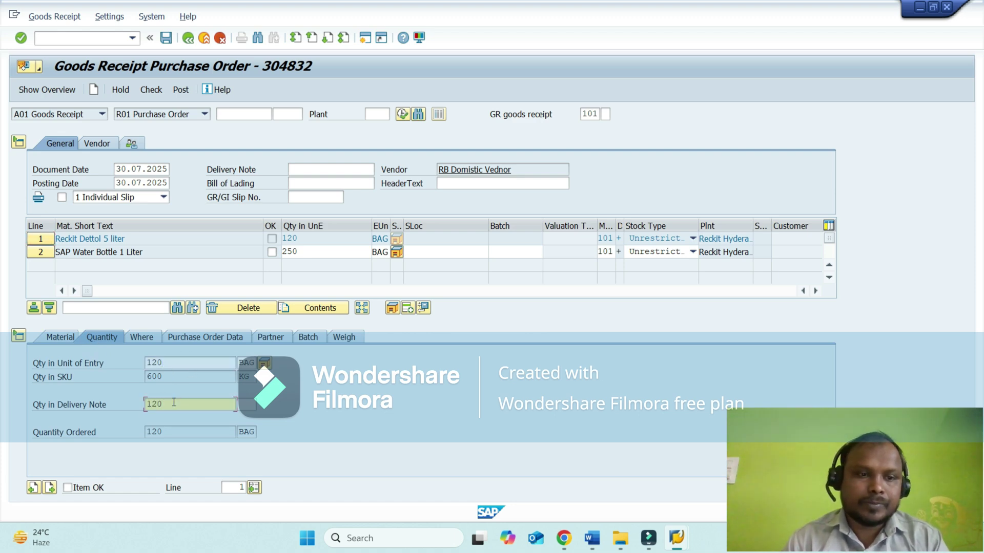
Assign storage location rbfg, Finished Goods, to line 1, Reckit Dettol 5 liter.
{"action": "left_click", "coordinate": [145, 338]}
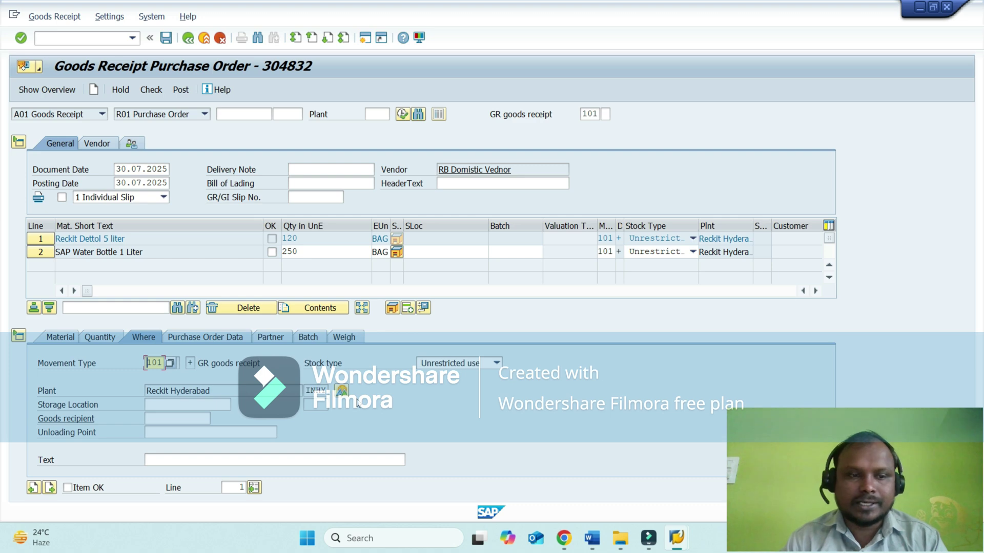
{"action": "left_click", "coordinate": [179, 405]}
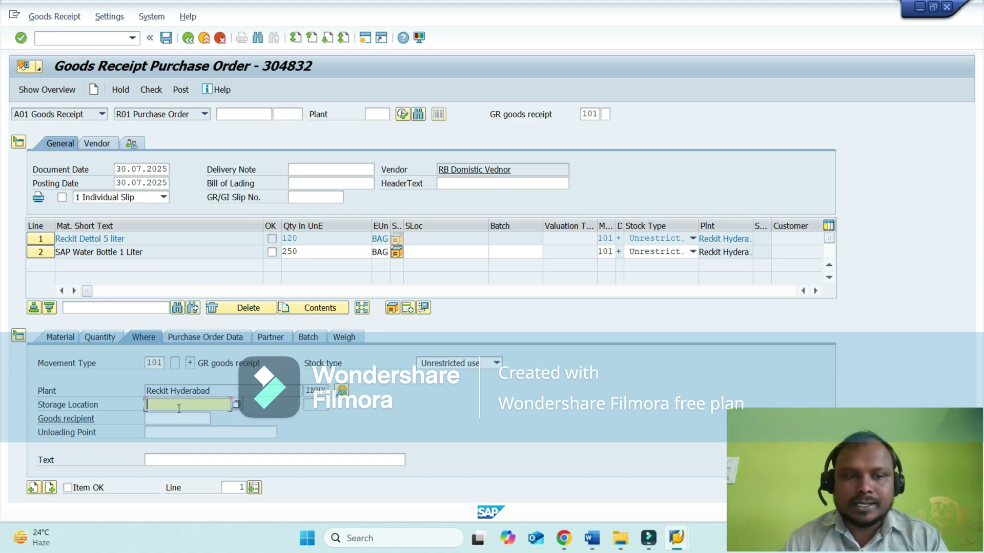
{"action": "left_click", "coordinate": [179, 409]}
{"action": "key", "text": "Down"}
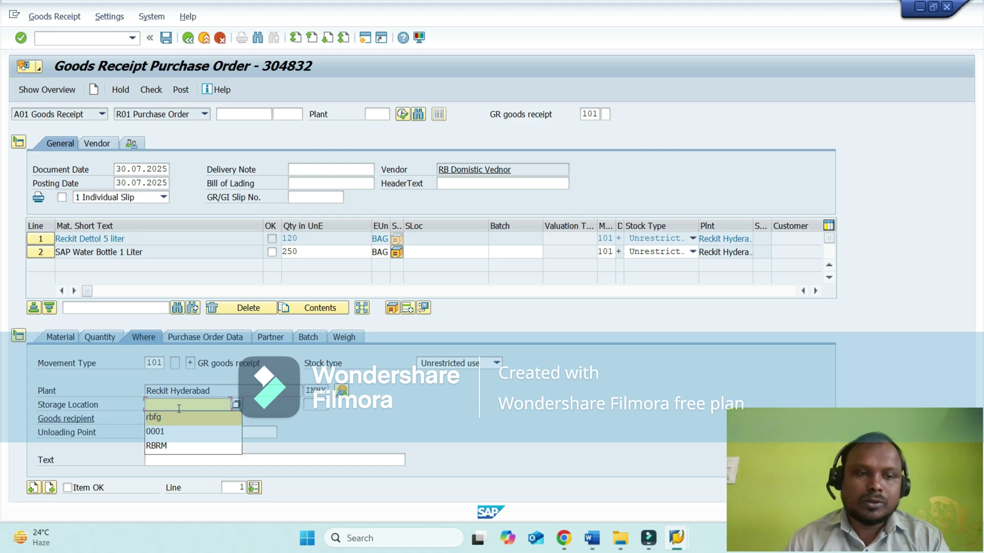
{"action": "key", "text": "Return"}
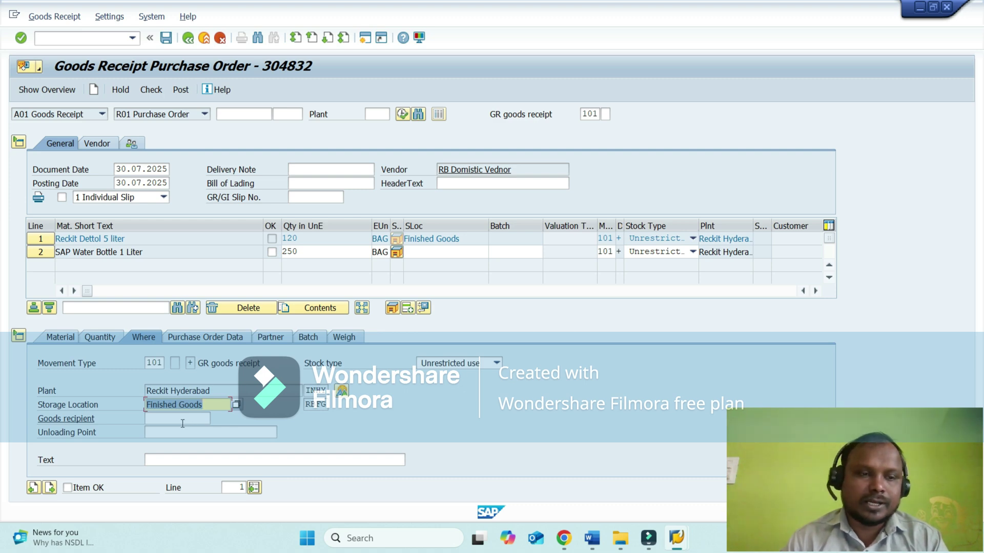
Enter the goods recipient's name for line 1, Reckit Dettol 5 liter.
{"action": "left_click", "coordinate": [183, 419]}
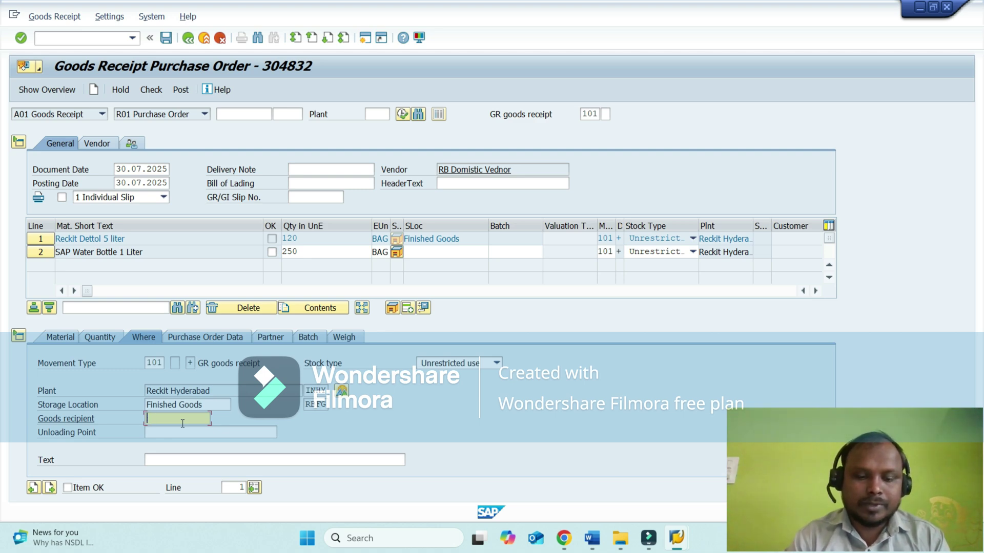
{"action": "type", "text": "Narsimha"}
{"action": "key", "text": "Tab"}
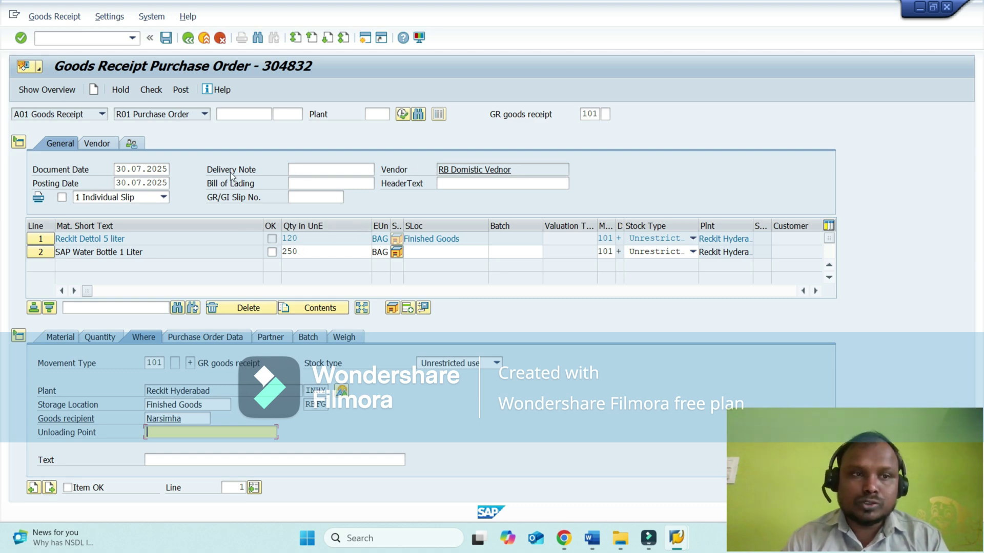
Set the header text of the goods receipt to TS15TG0798.
{"action": "left_click", "coordinate": [504, 183]}
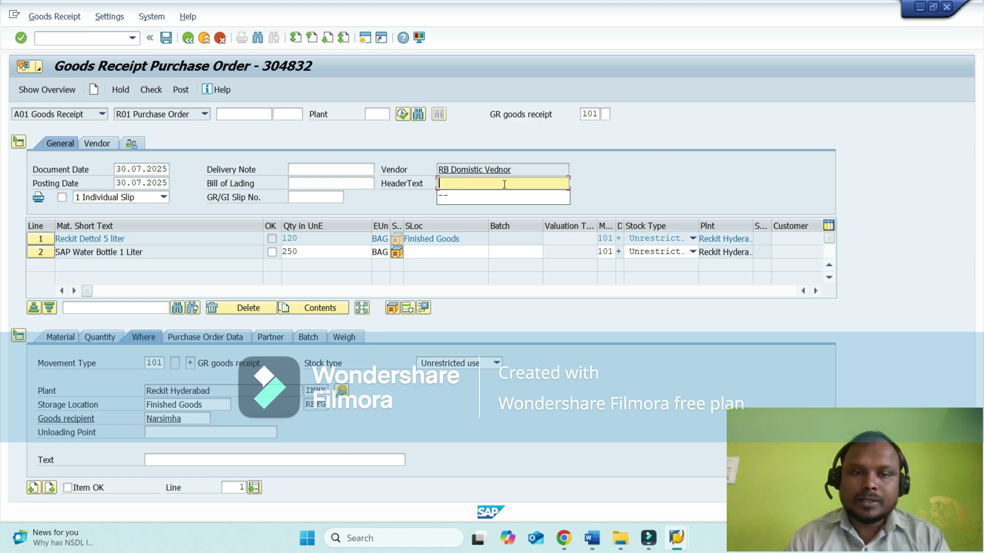
{"action": "type", "text": "sp"}
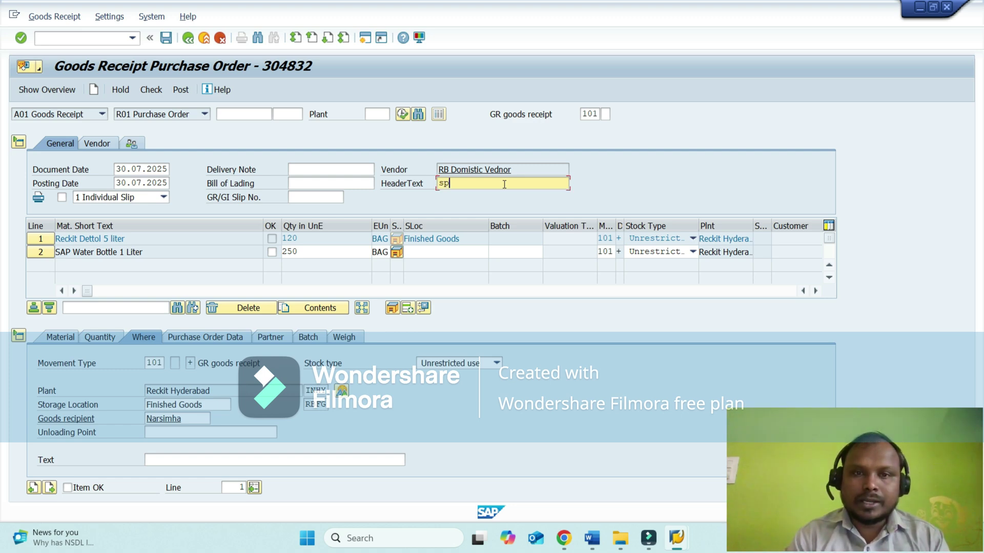
{"action": "key", "text": "BackSpace"}
{"action": "key", "text": "BackSpace"}
{"action": "type", "text": "TS15TG0798"}
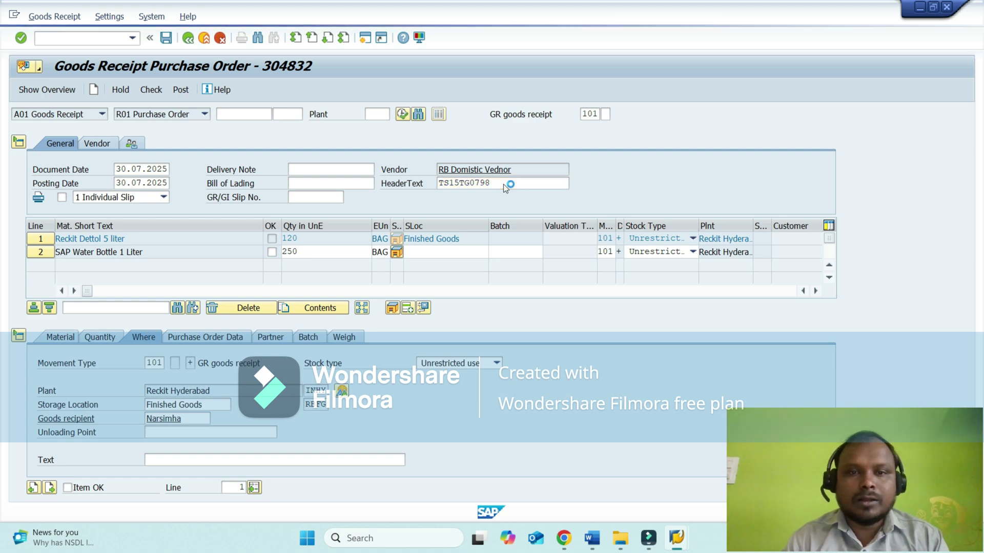
{"action": "double_click", "coordinate": [468, 182]}
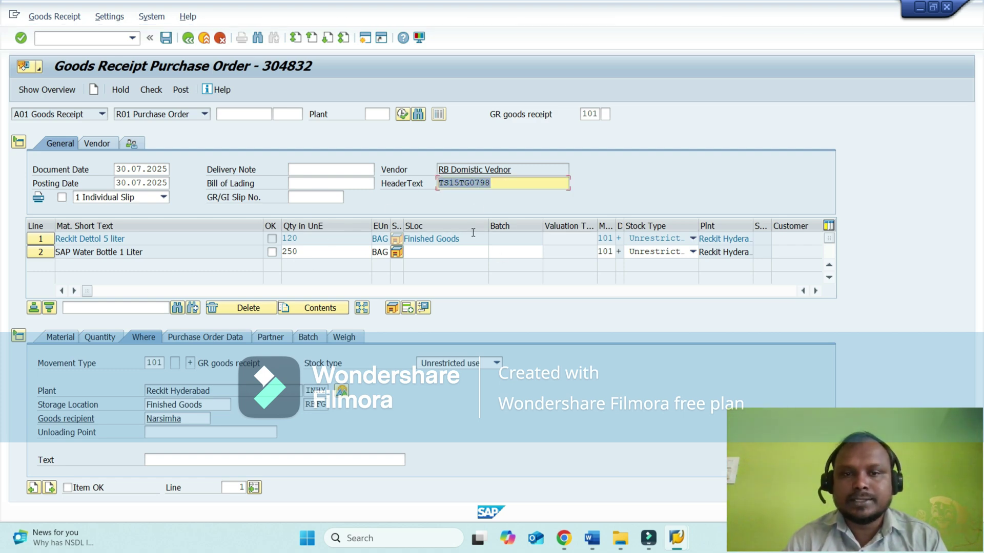
{"action": "left_click", "coordinate": [514, 188]}
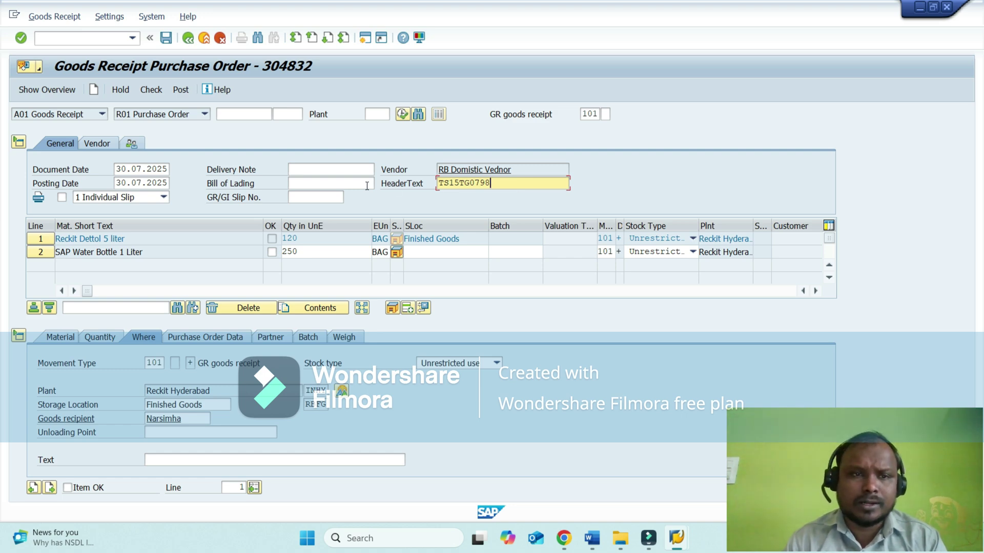
Enter 14789 as the bill of lading and 1589 as the GR/GI slip number in the goods receipt header.
{"action": "left_click", "coordinate": [330, 183]}
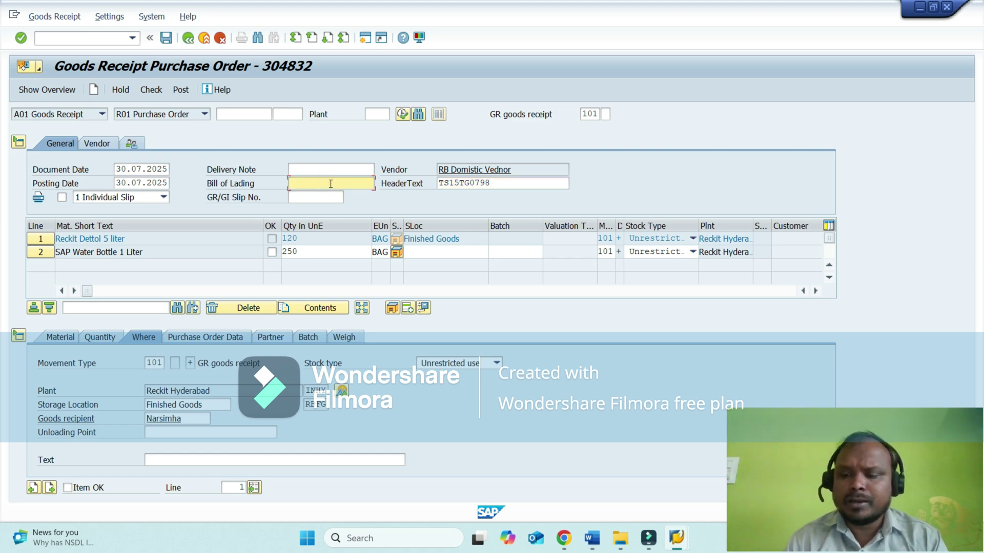
{"action": "type", "text": "14789"}
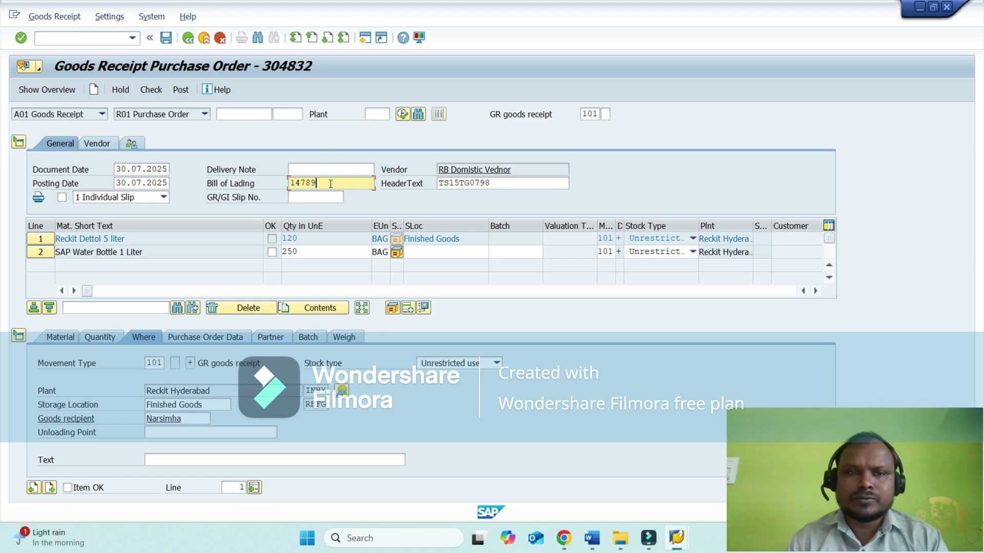
{"action": "left_click", "coordinate": [313, 202]}
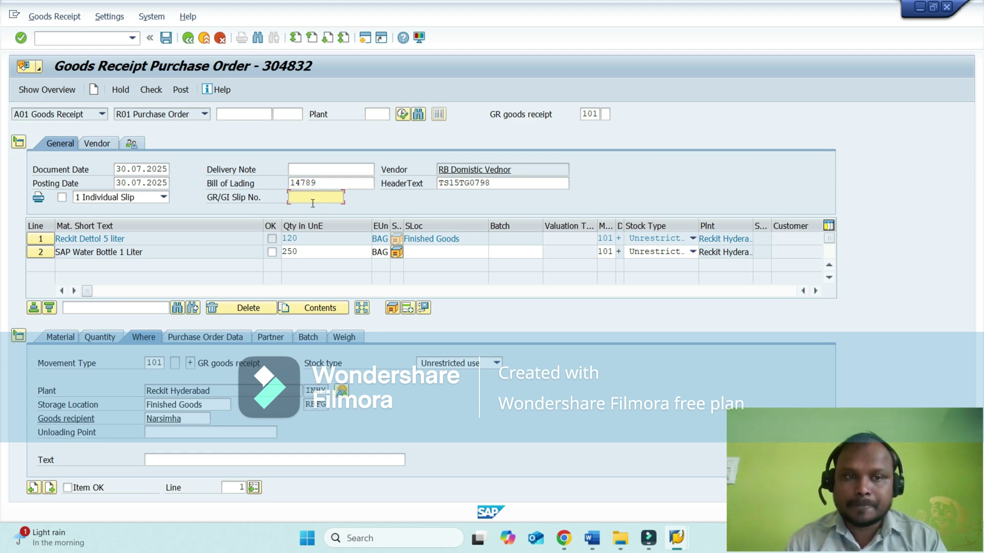
{"action": "type", "text": "1589"}
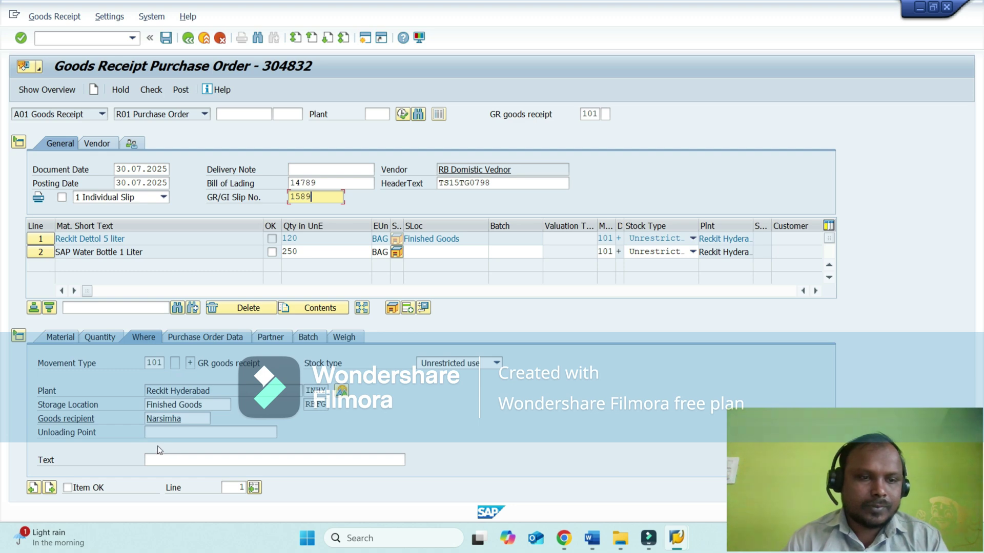
Review the purchase order and partner data of line 1, and assign batch 19072025 to that line.
{"action": "left_click", "coordinate": [174, 431]}
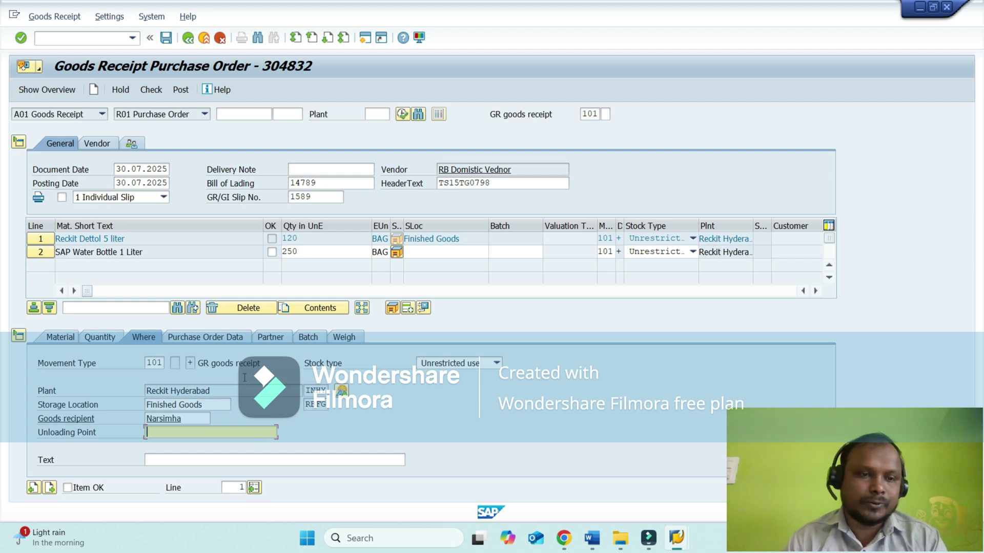
{"action": "left_click", "coordinate": [201, 336]}
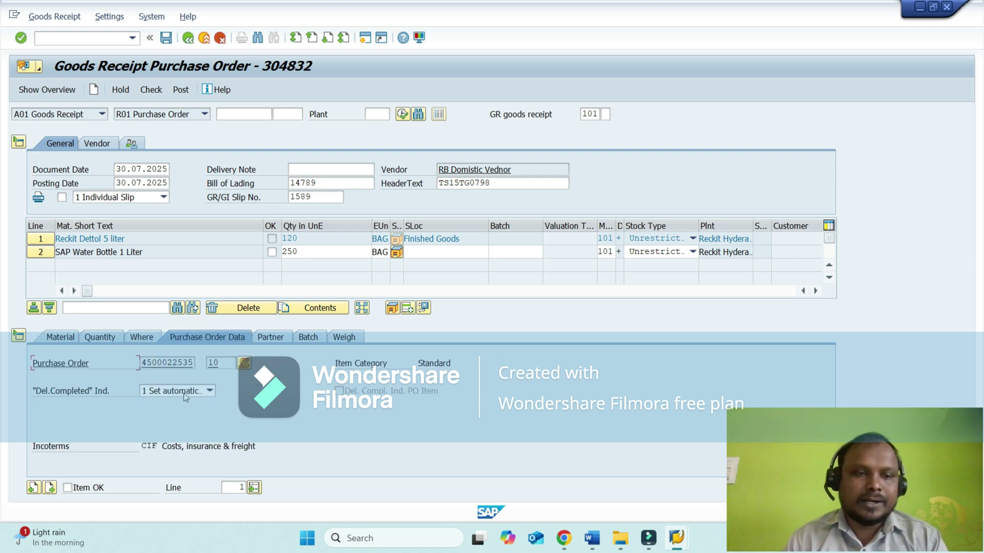
{"action": "left_click", "coordinate": [271, 341]}
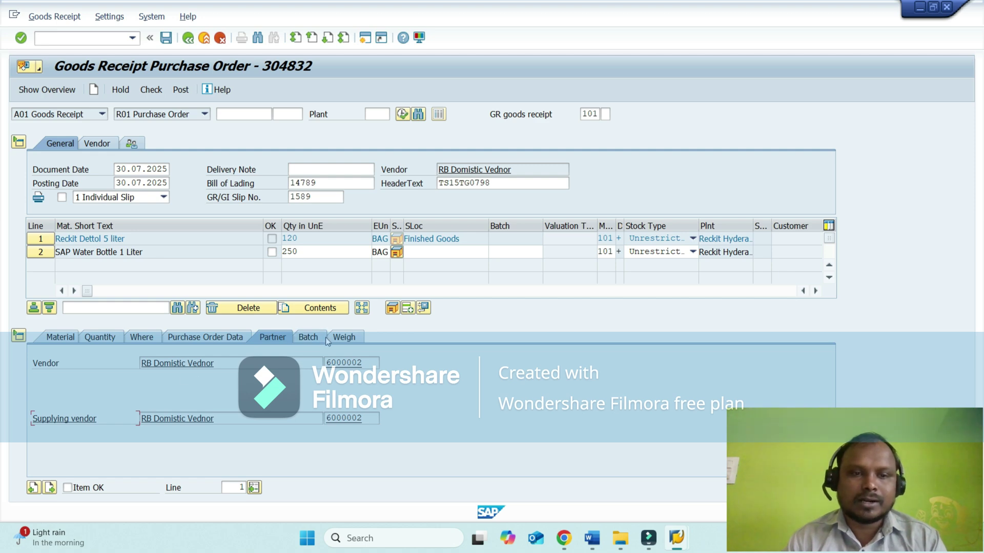
{"action": "left_click", "coordinate": [310, 338]}
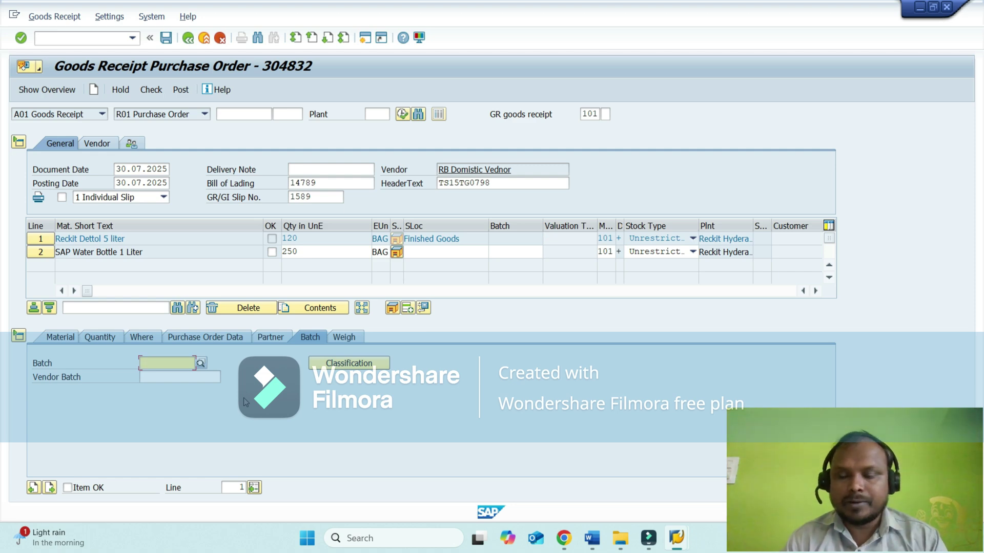
{"action": "key", "text": "BackSpace"}
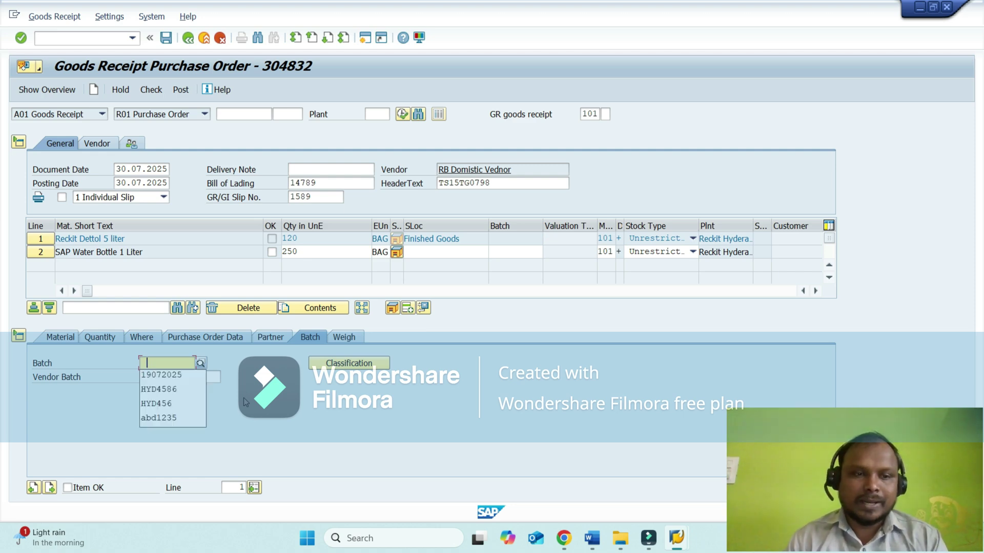
{"action": "key", "text": "Down"}
{"action": "key", "text": "Return"}
{"action": "key", "text": "Return"}
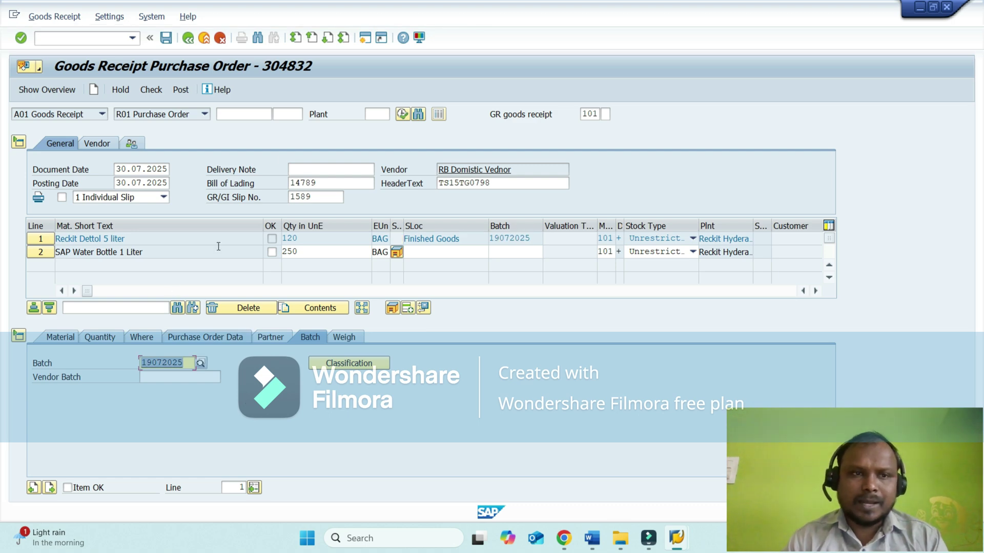
Try to check the goods receipt, and flag line 1, Reckit Dettol 5 liter, as Item OK.
{"action": "left_click", "coordinate": [146, 91]}
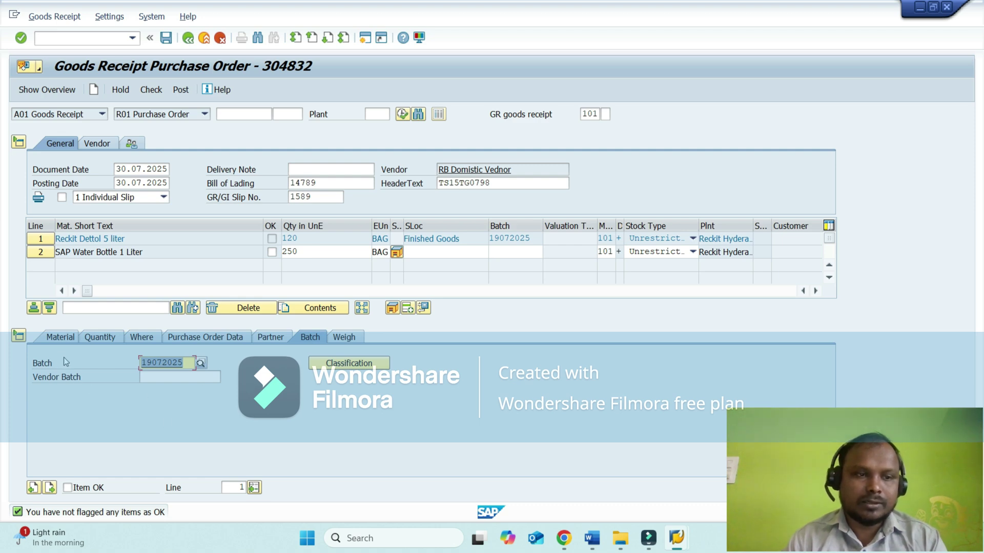
{"action": "left_click", "coordinate": [18, 336]}
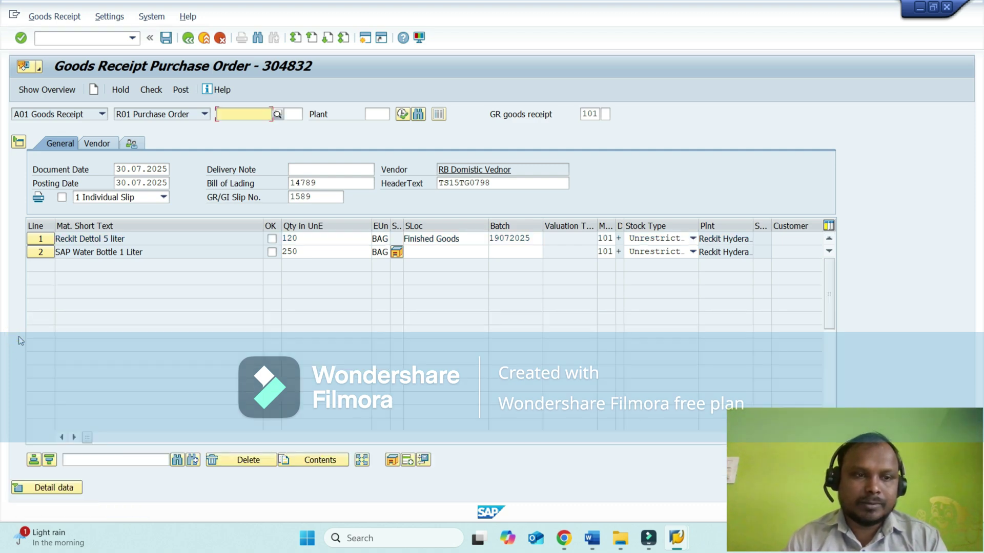
{"action": "left_click", "coordinate": [272, 240]}
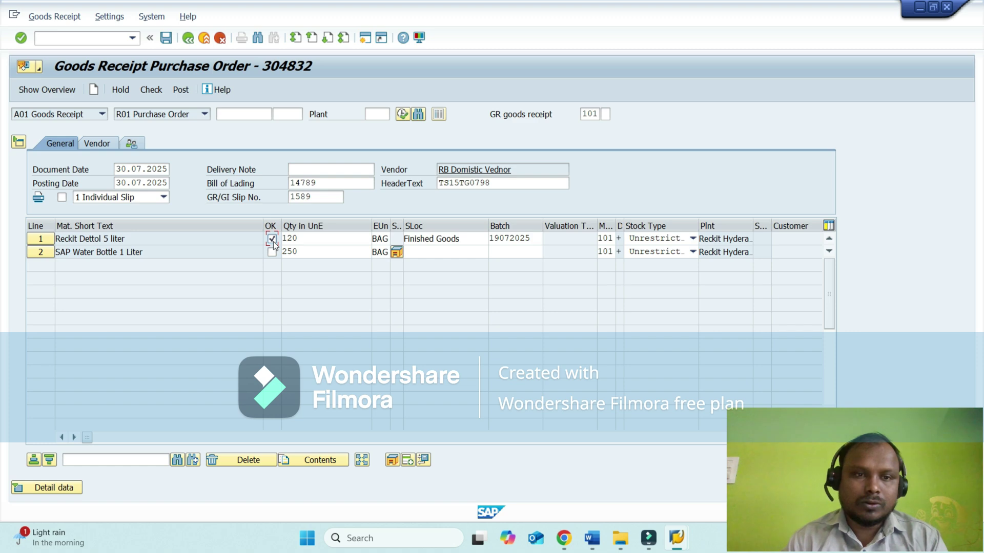
{"action": "left_click", "coordinate": [41, 489]}
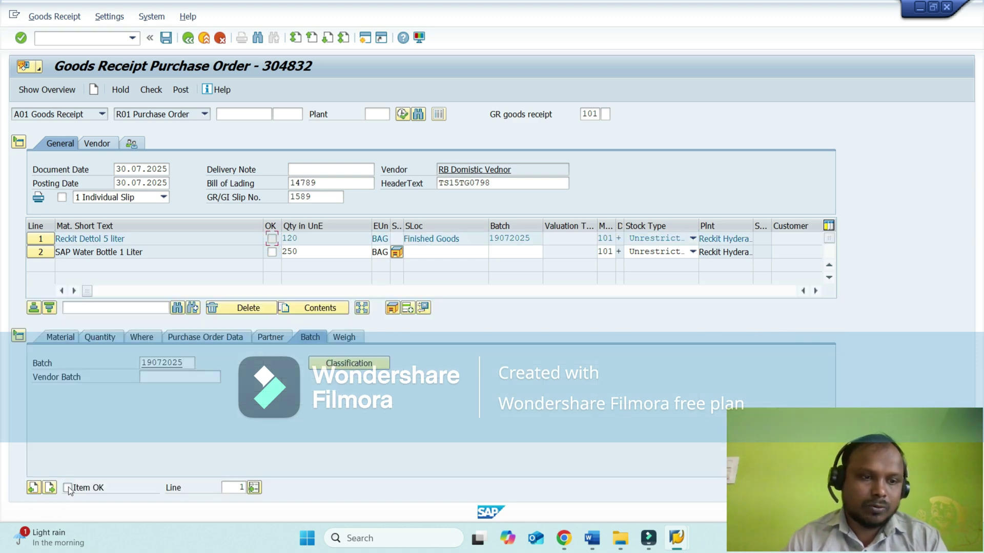
{"action": "left_click", "coordinate": [68, 488]}
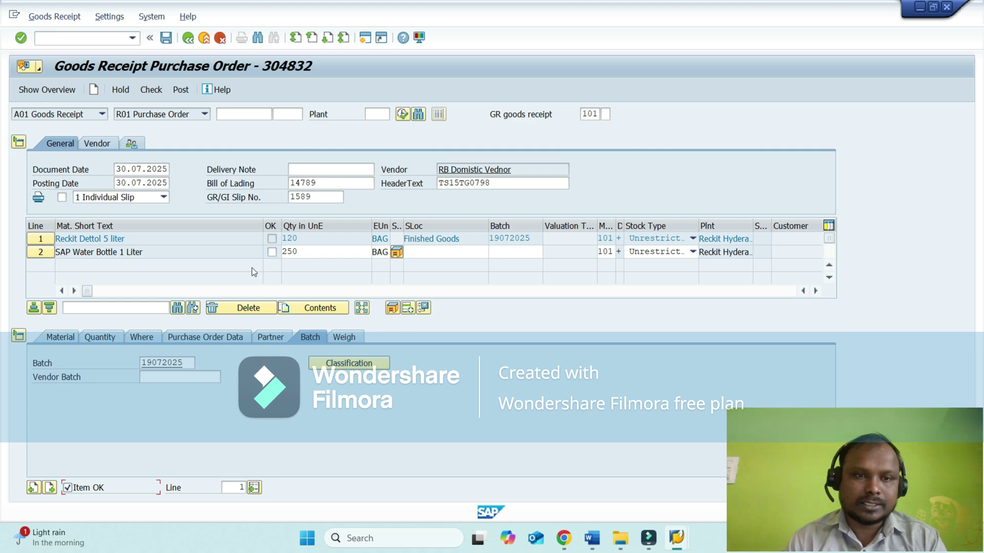
Check the goods receipt with line 1 flagged, and close the message log.
{"action": "left_click", "coordinate": [19, 336]}
{"action": "left_click", "coordinate": [153, 91]}
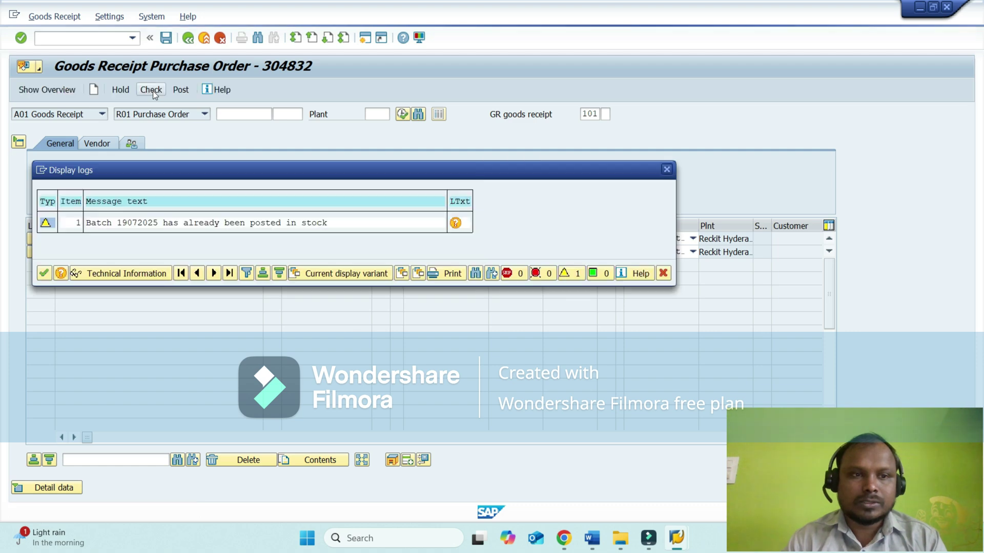
{"action": "left_click", "coordinate": [45, 273]}
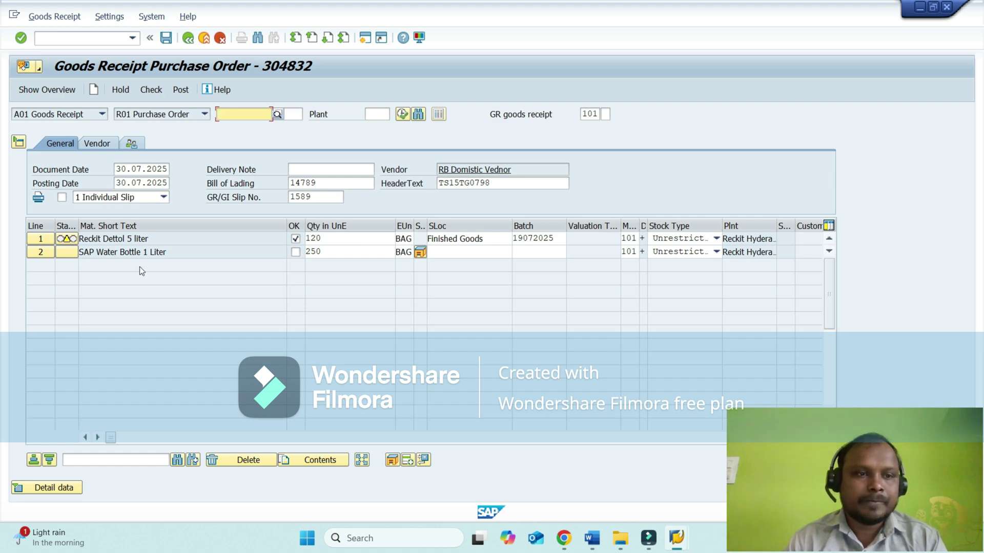
Set the quantity in unit of entry of line 2, SAP Water Bottle 1 Liter, to 100 bags.
{"action": "left_click", "coordinate": [70, 252]}
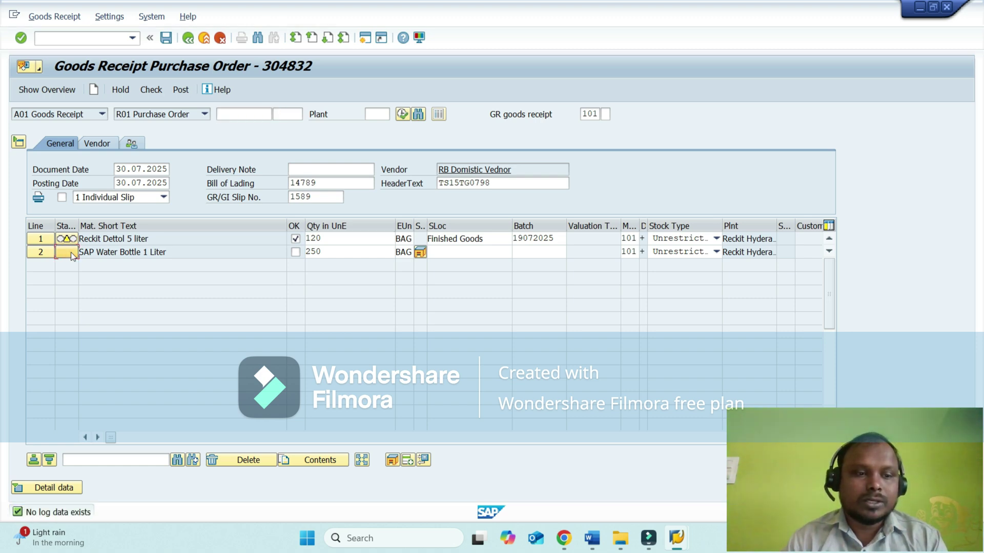
{"action": "left_click", "coordinate": [34, 254]}
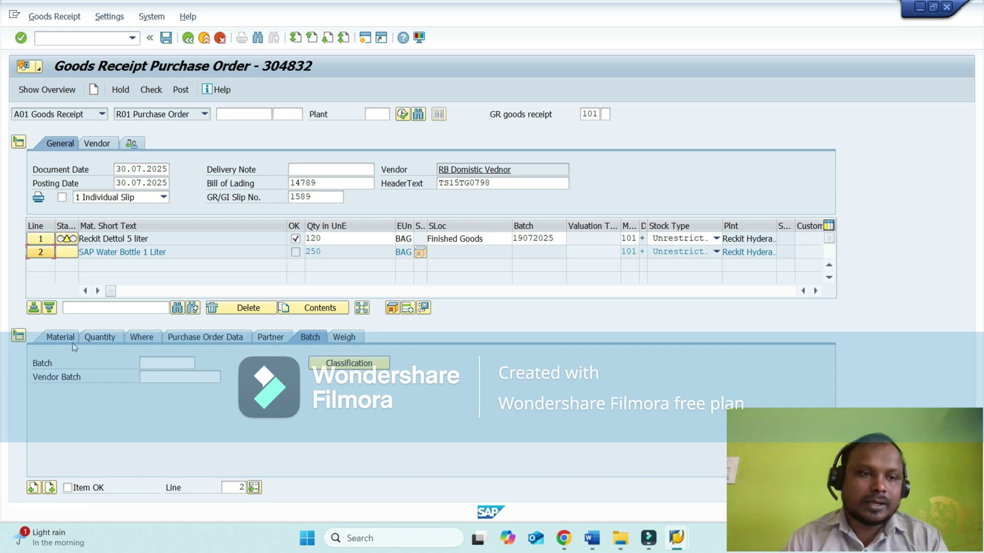
{"action": "left_click", "coordinate": [61, 337]}
{"action": "left_click", "coordinate": [100, 337]}
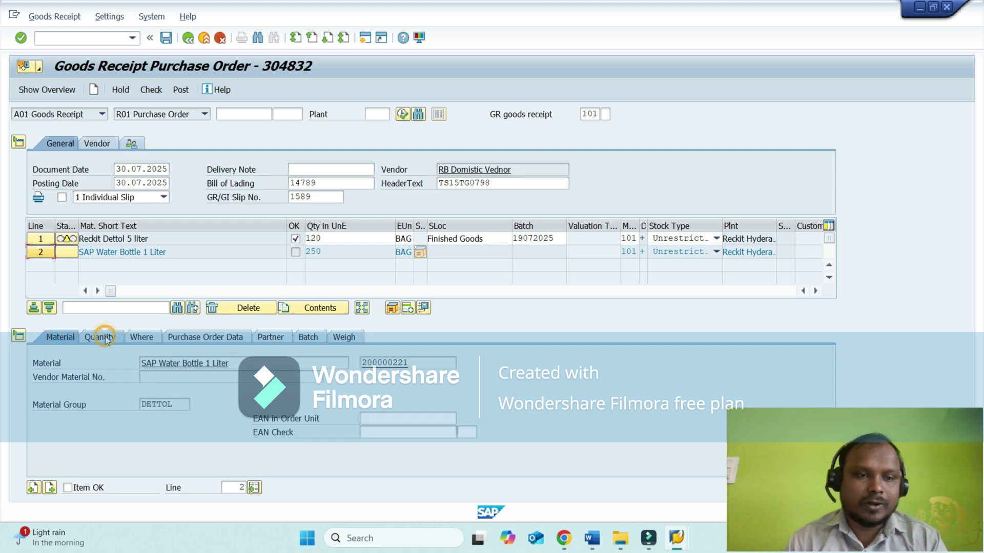
{"action": "left_click", "coordinate": [181, 363]}
{"action": "key", "text": "BackSpace"}
{"action": "key", "text": "BackSpace"}
{"action": "key", "text": "BackSpace"}
{"action": "type", "text": "100"}
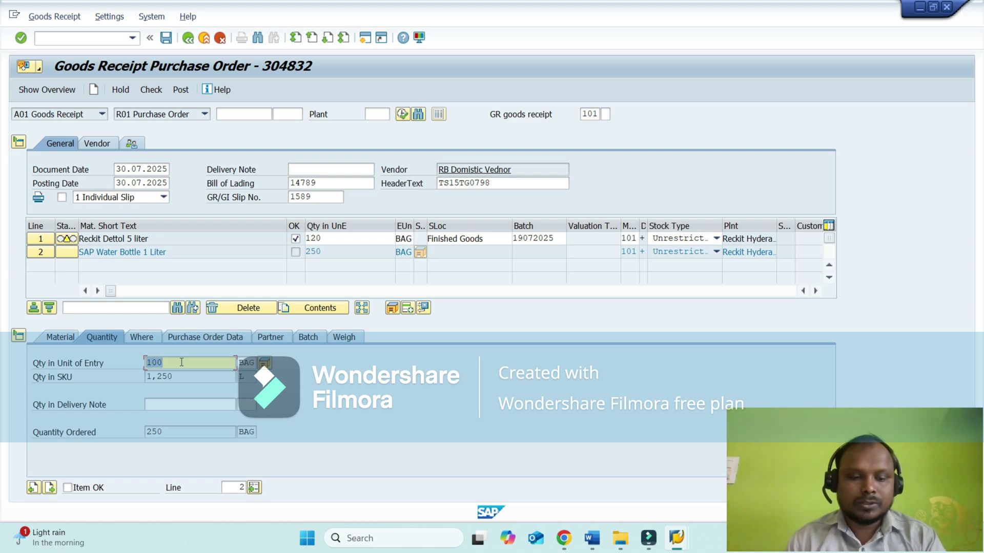
{"action": "key", "text": "Tab"}
{"action": "key", "text": "Tab"}
{"action": "key", "text": "Tab"}
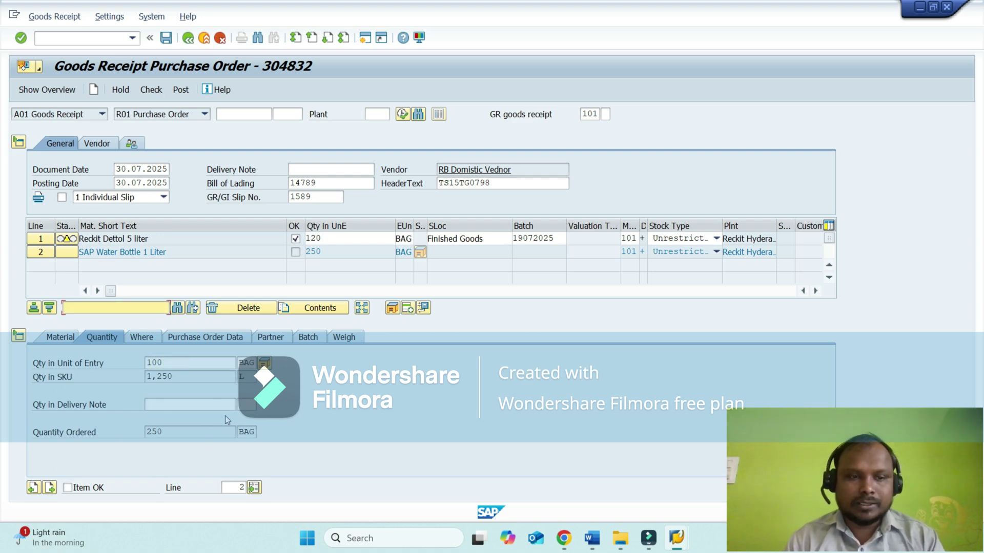
Set the quantity in delivery note of line 2, SAP Water Bottle 1 Liter, to 100.
{"action": "left_click", "coordinate": [194, 404]}
{"action": "type", "text": "100"}
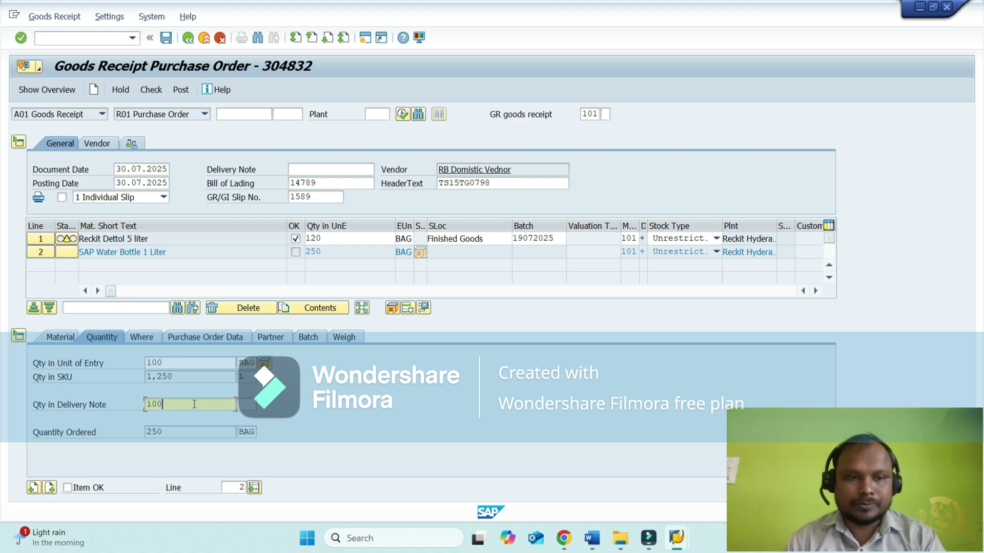
{"action": "key", "text": "Return"}
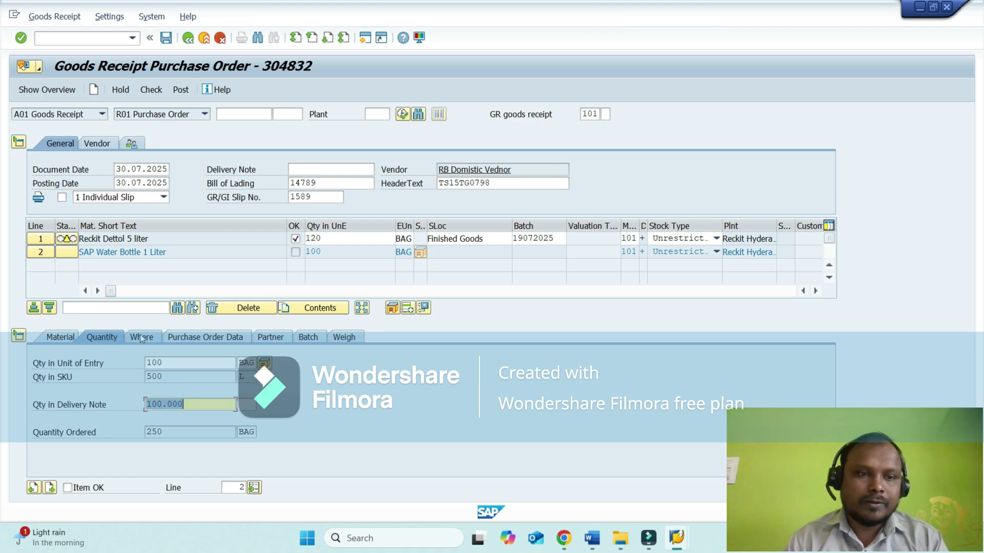
Set the storage location of line 2, SAP Water Bottle 1 Liter, to 0001.
{"action": "left_click", "coordinate": [142, 337]}
{"action": "left_click", "coordinate": [150, 406]}
{"action": "key", "text": "Down"}
{"action": "key", "text": "Down"}
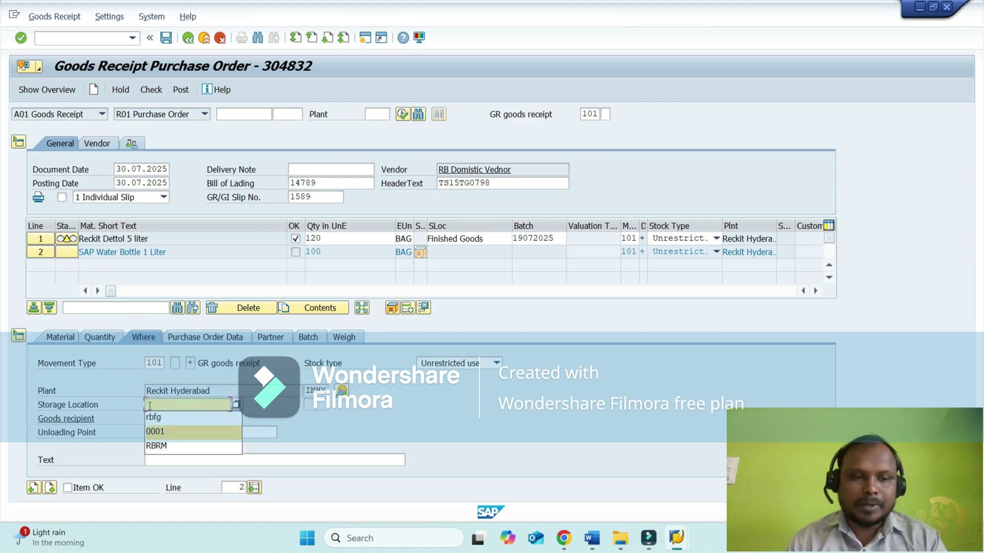
{"action": "key", "text": "Return"}
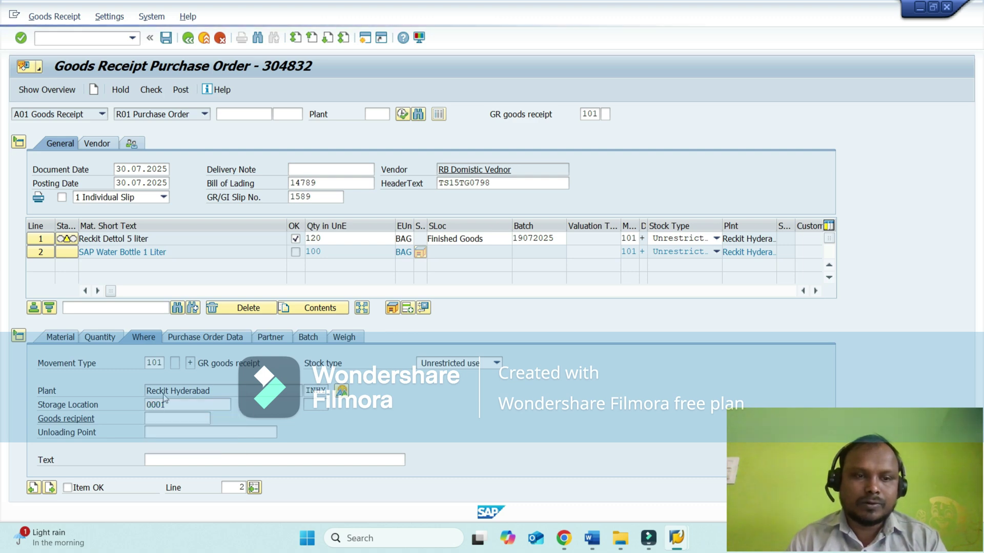
{"action": "key", "text": "Return"}
Check the goods receipt with line 2 flagged Item OK and assigned to Finished Goods, and close the message log.
{"action": "left_click", "coordinate": [307, 337]}
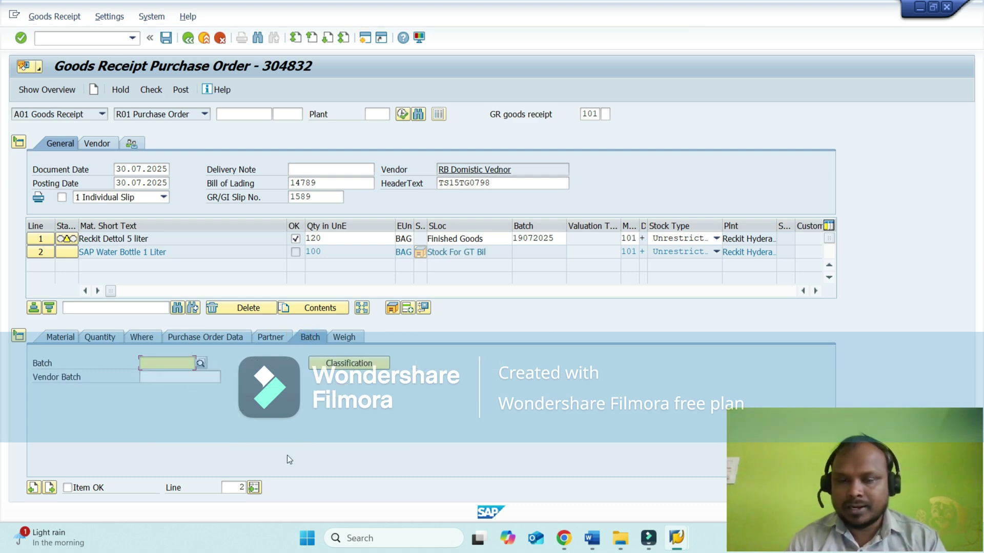
{"action": "left_click", "coordinate": [144, 90]}
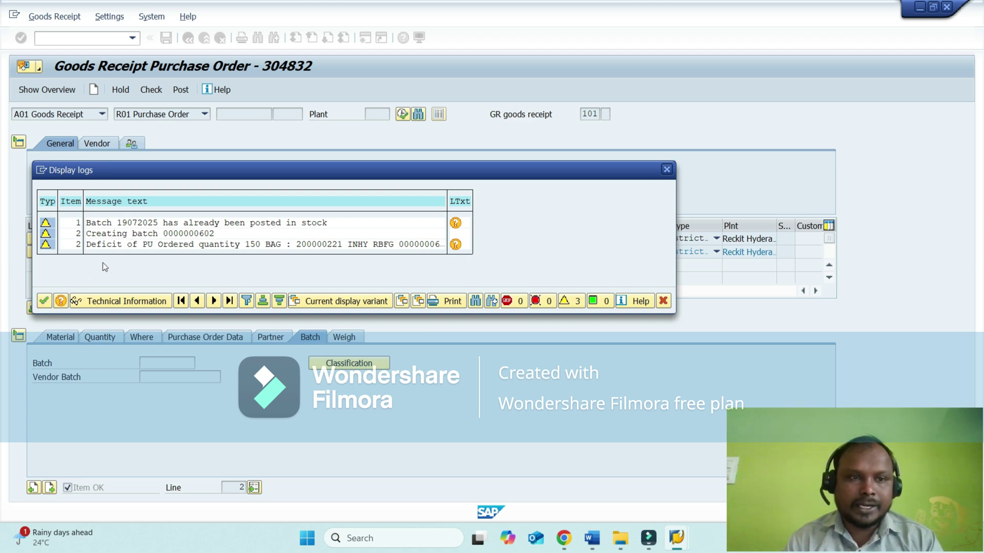
{"action": "left_click", "coordinate": [45, 301]}
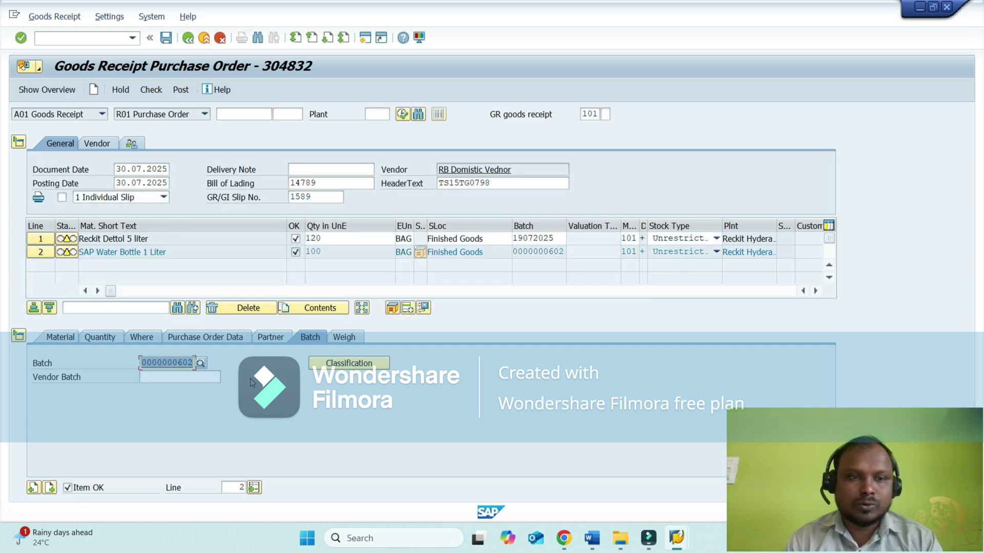
{"action": "left_click", "coordinate": [171, 379]}
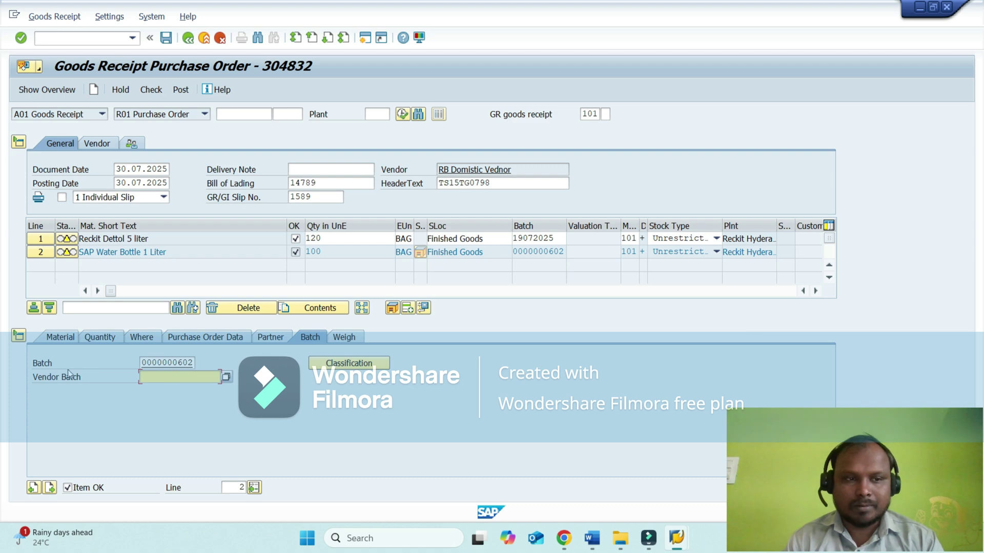
Collapse the item details and post the goods receipt, viewing and closing the help for the posting message.
{"action": "left_click", "coordinate": [19, 335]}
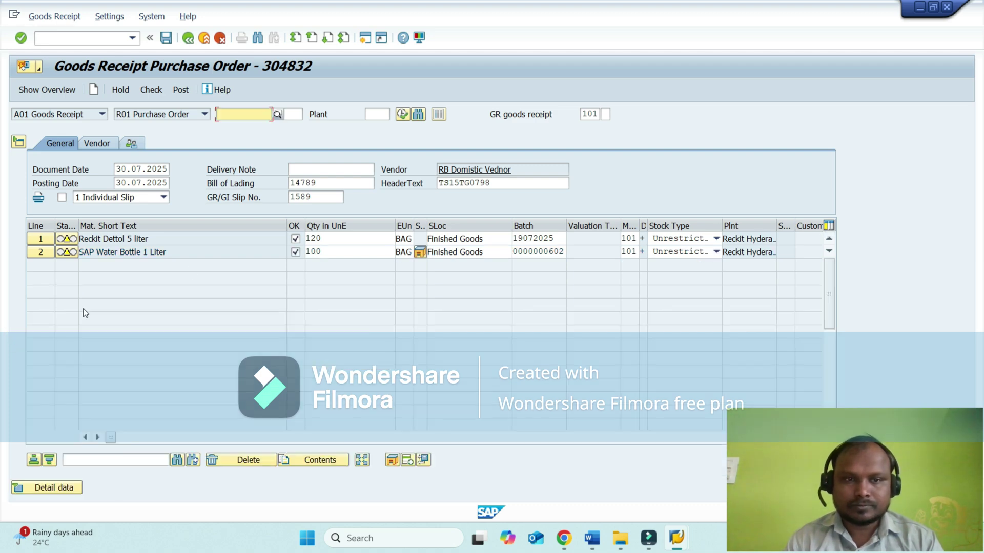
{"action": "left_click", "coordinate": [183, 91]}
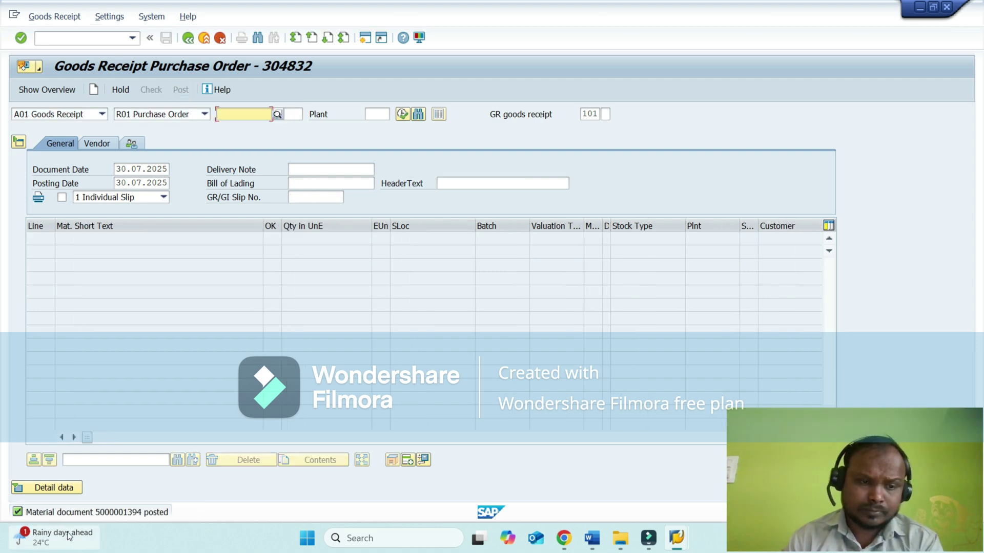
{"action": "left_click", "coordinate": [99, 513]}
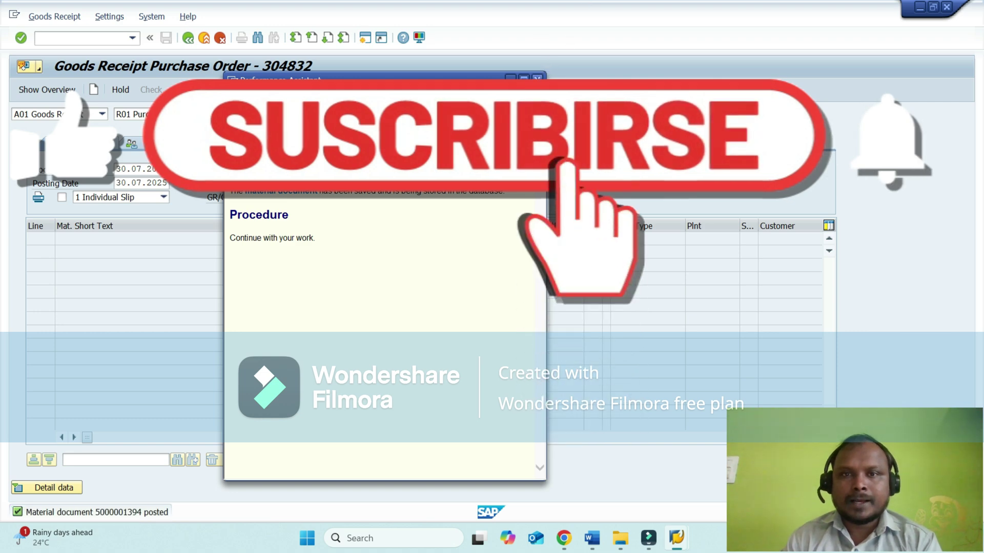
{"action": "left_click", "coordinate": [537, 78]}
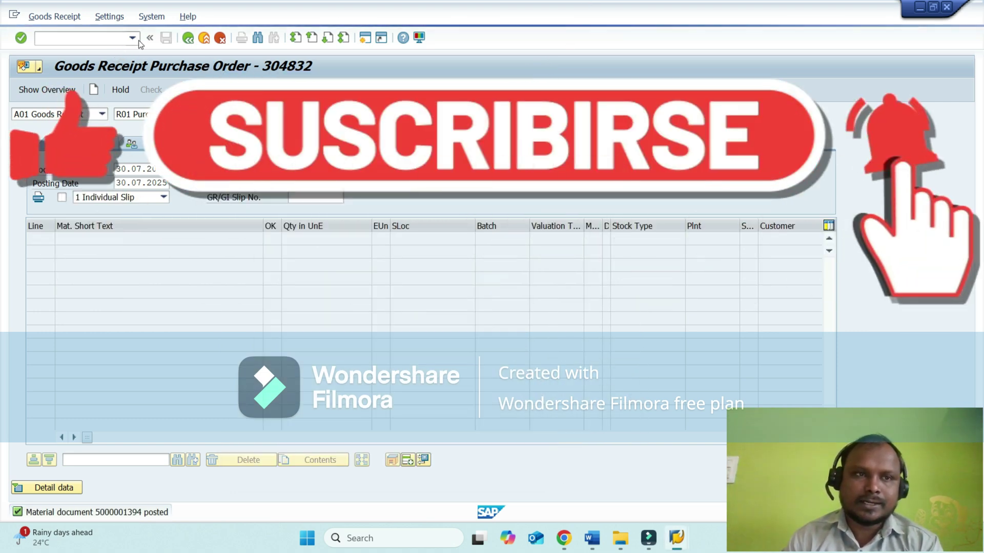
Switch from the goods receipt to the purchase order display transaction ME23N.
{"action": "left_click", "coordinate": [134, 38]}
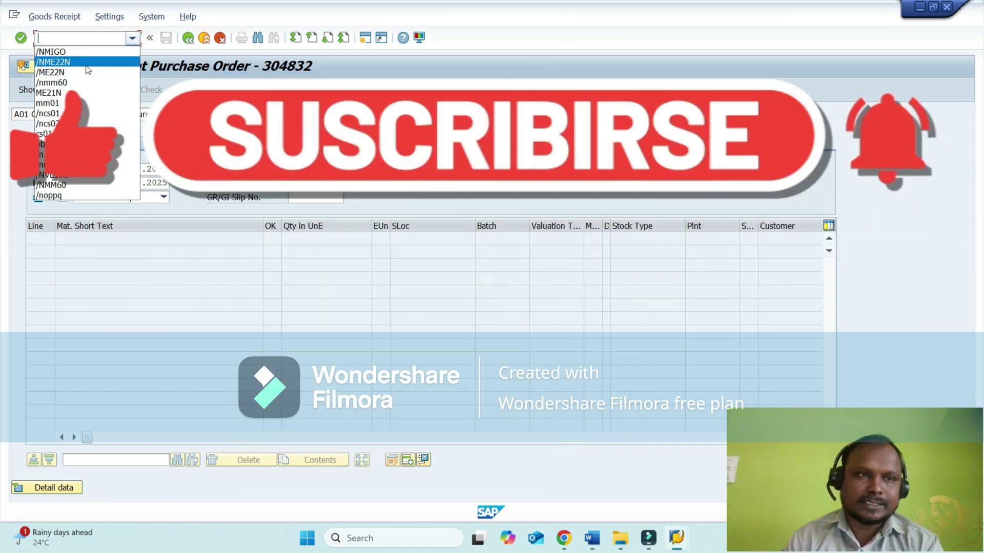
{"action": "left_click", "coordinate": [88, 63]}
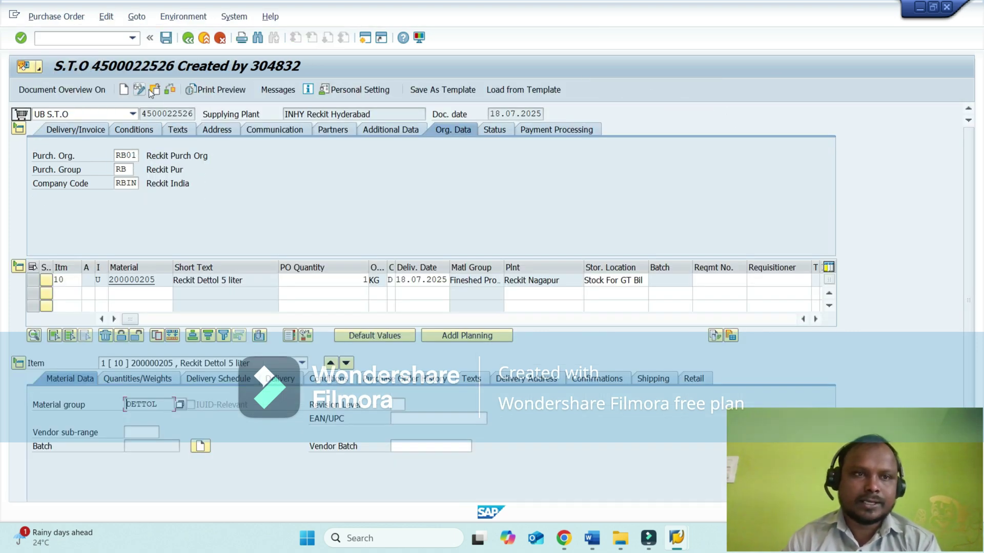
{"action": "left_click", "coordinate": [104, 42]}
{"action": "left_click", "coordinate": [104, 42]}
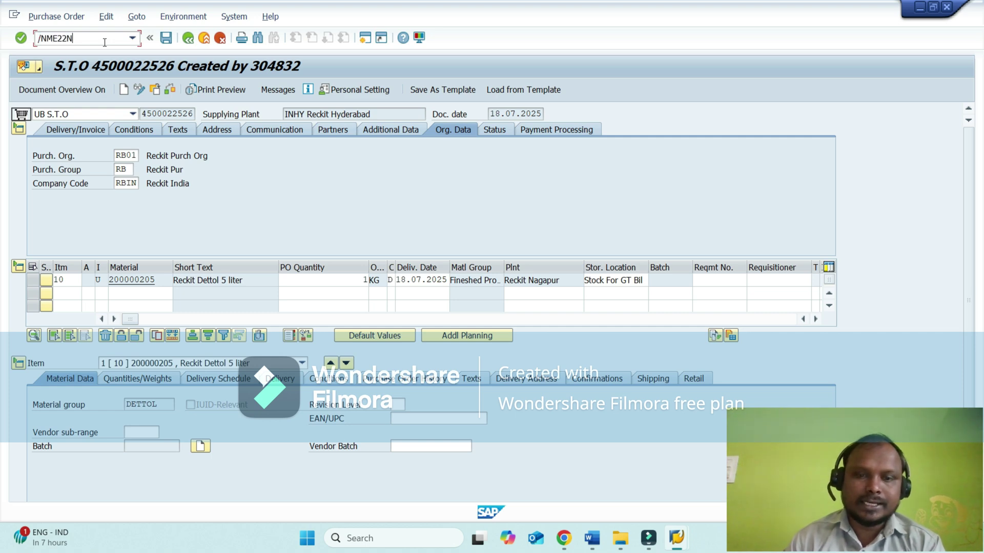
{"action": "key", "text": "BackSpace"}
{"action": "type", "text": "3N"}
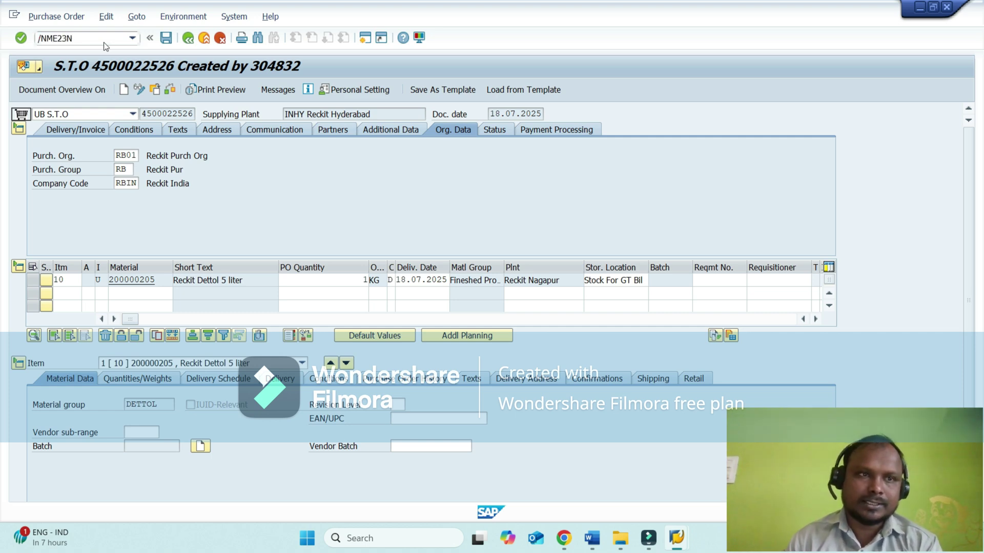
{"action": "key", "text": "Return"}
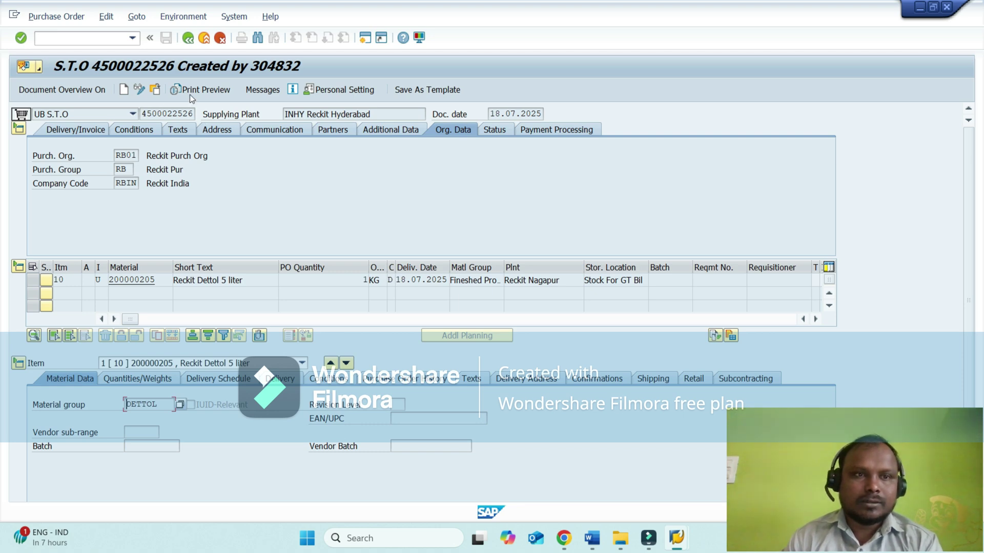
Display the standard purchase order of vendor RB Domistic Vednor by its number, and examine its header delivery status.
{"action": "left_click", "coordinate": [154, 90]}
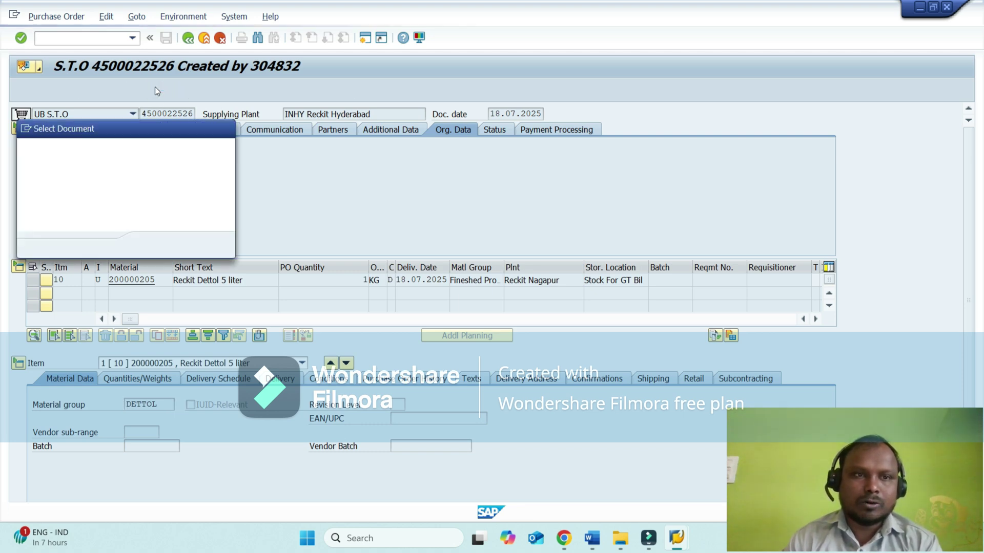
{"action": "type", "text": "4500022535"}
{"action": "key", "text": "Return"}
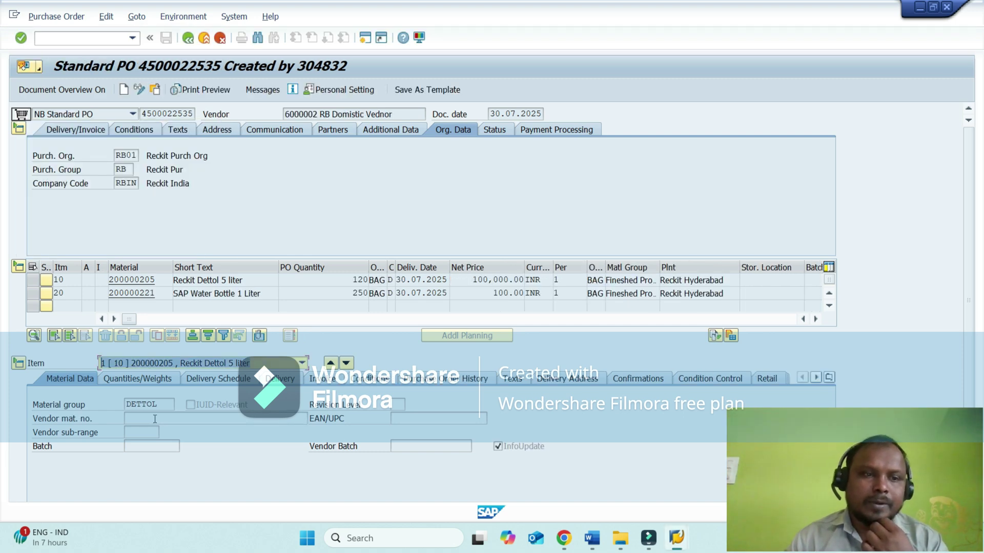
{"action": "left_click", "coordinate": [16, 365]}
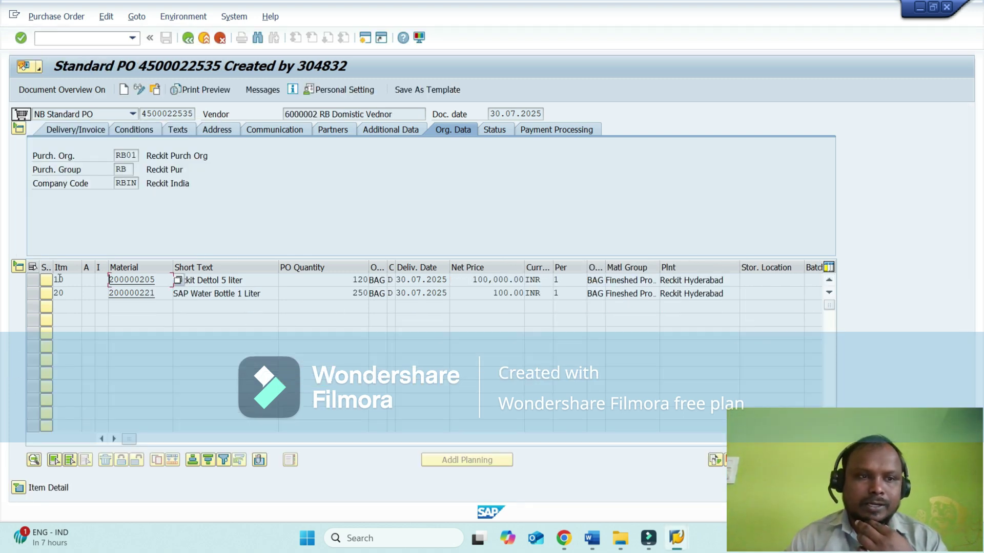
{"action": "left_click", "coordinate": [492, 131]}
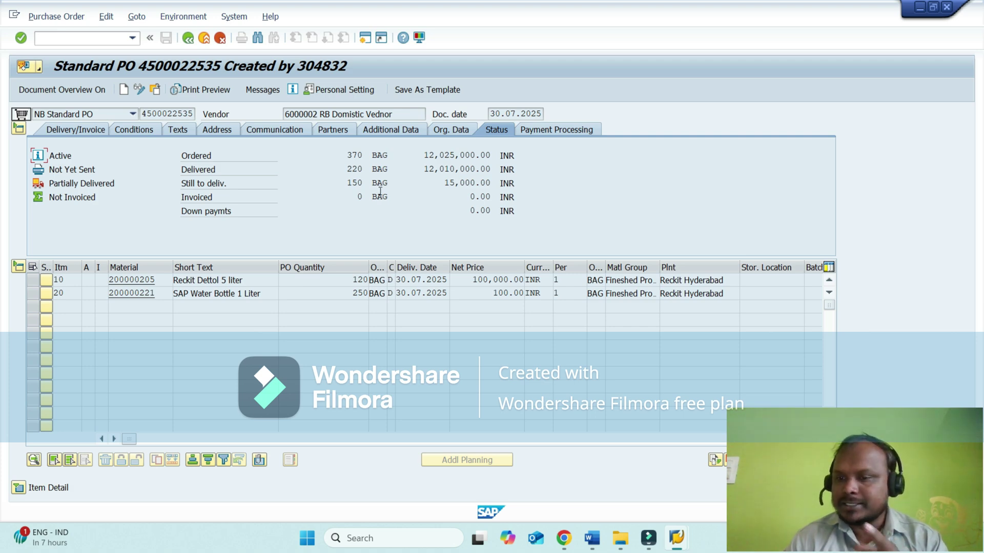
Examine the purchase order history of items 10 and 20, and close the item details.
{"action": "left_click", "coordinate": [19, 488]}
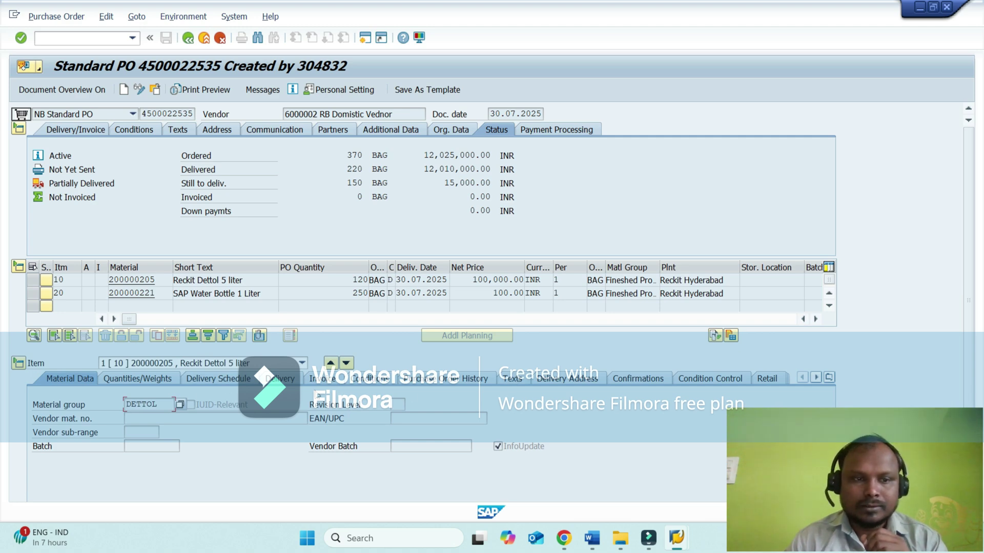
{"action": "left_click", "coordinate": [435, 382]}
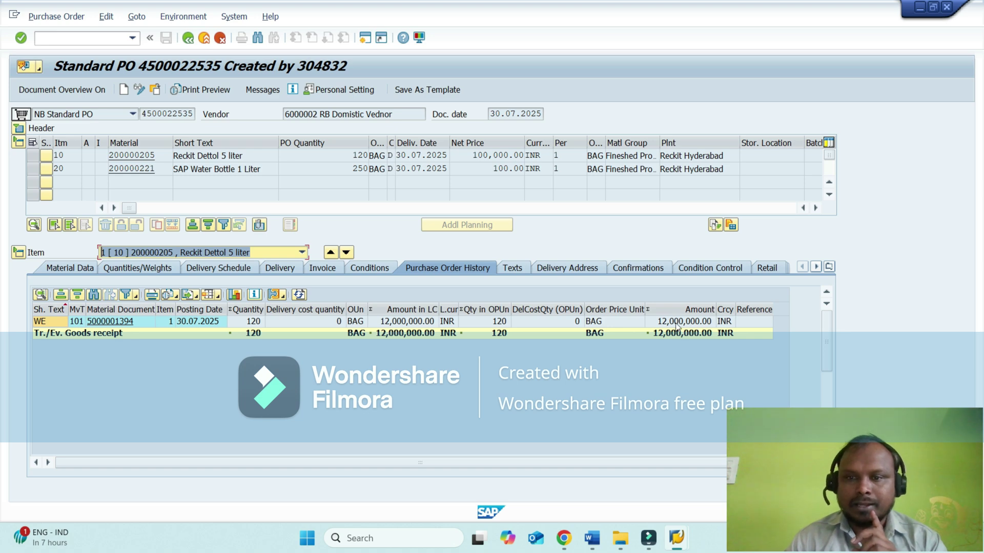
{"action": "left_click", "coordinate": [274, 253]}
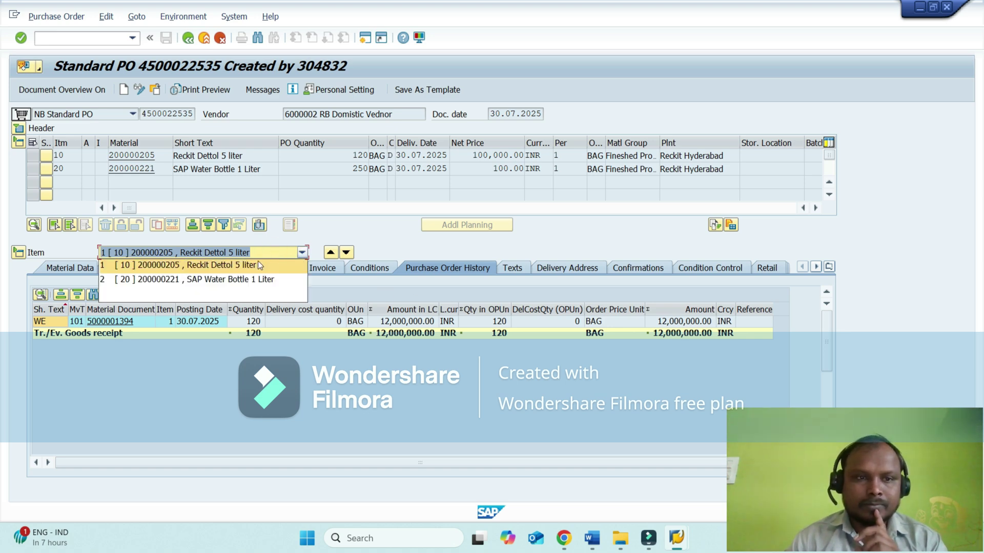
{"action": "left_click", "coordinate": [236, 281]}
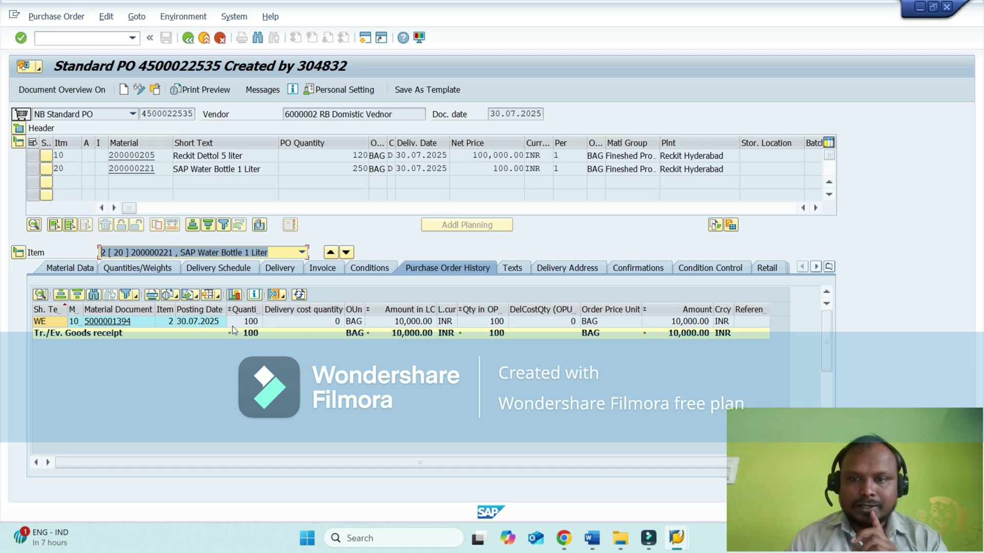
{"action": "left_click", "coordinate": [268, 251]}
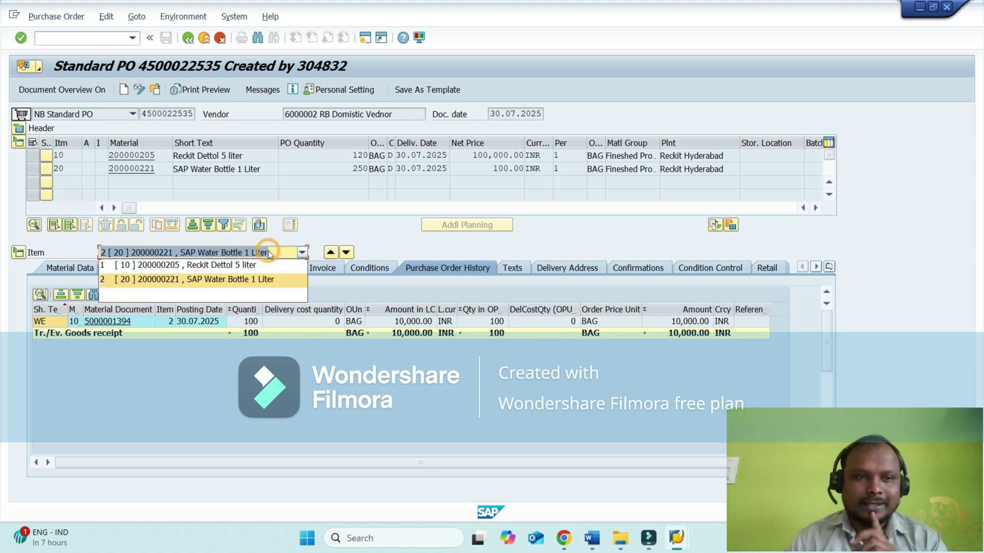
{"action": "left_click", "coordinate": [204, 266]}
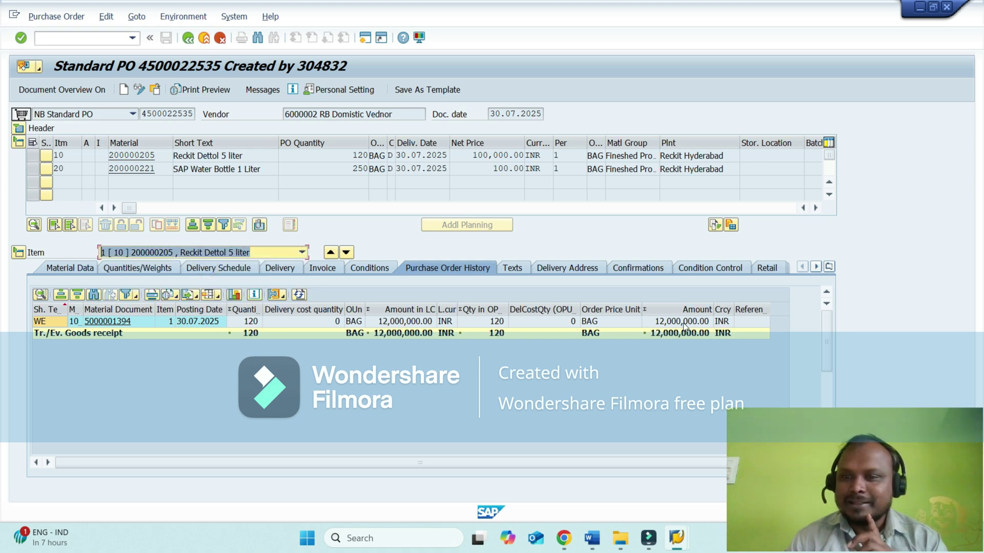
{"action": "key", "text": "ctrl+F4"}
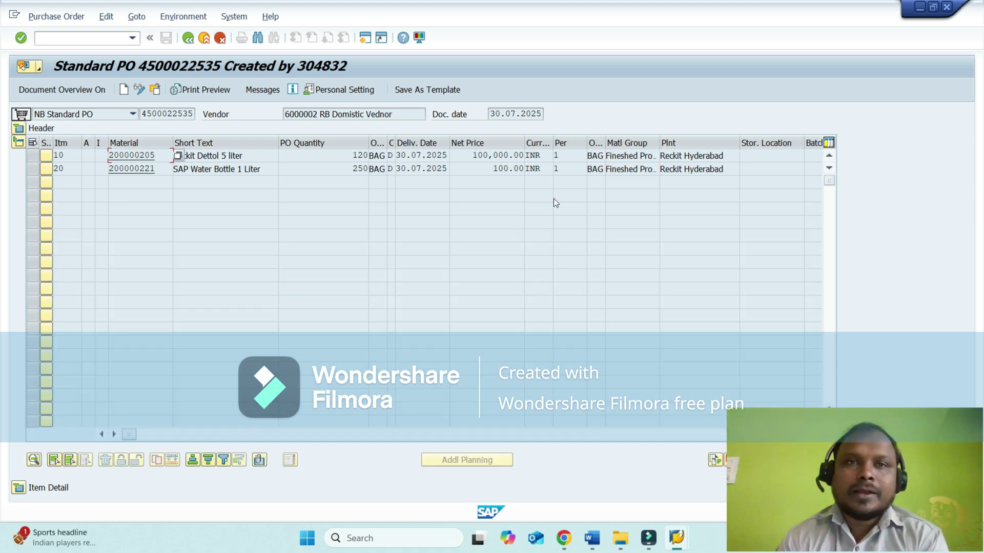